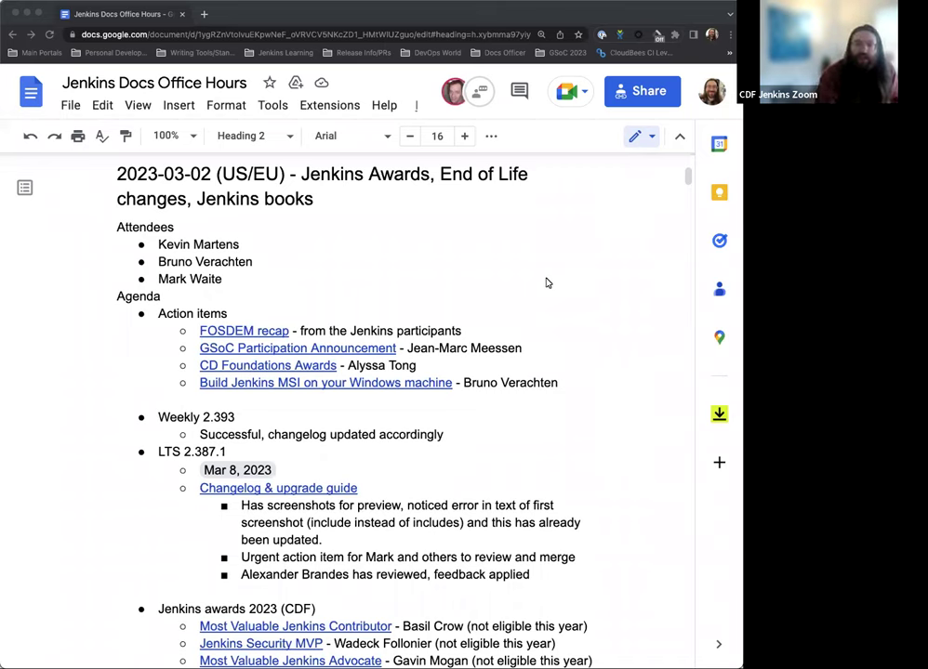
- Review the action items, the Weekly 2.393 and LTS 2.387.1 notes, and the Jenkins awards section of the 2023-03-02 agenda
scroll(533, 288, down, 1)
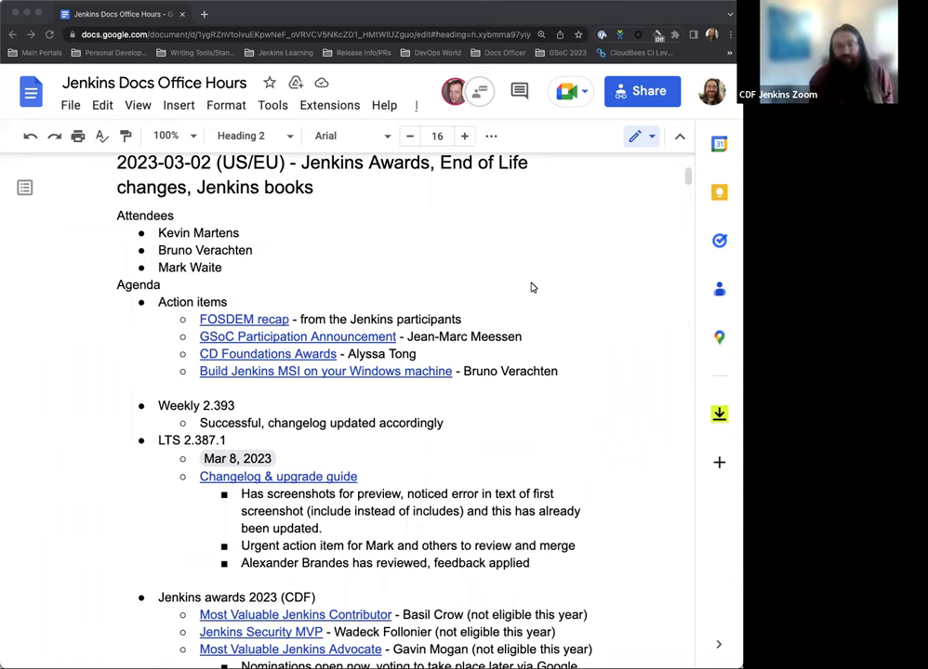
scroll(544, 284, down, 3)
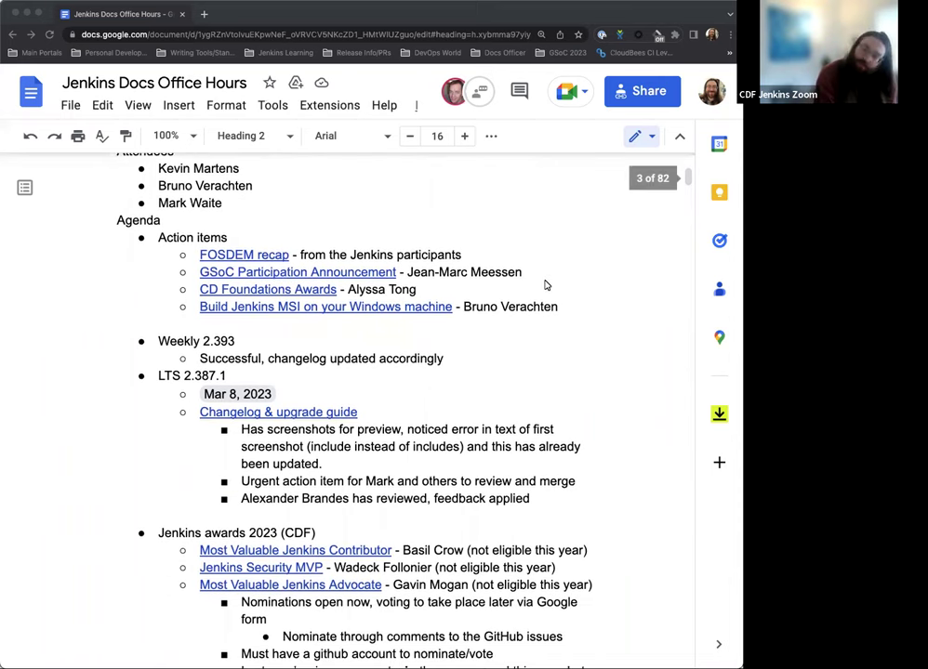
scroll(555, 276, down, 2)
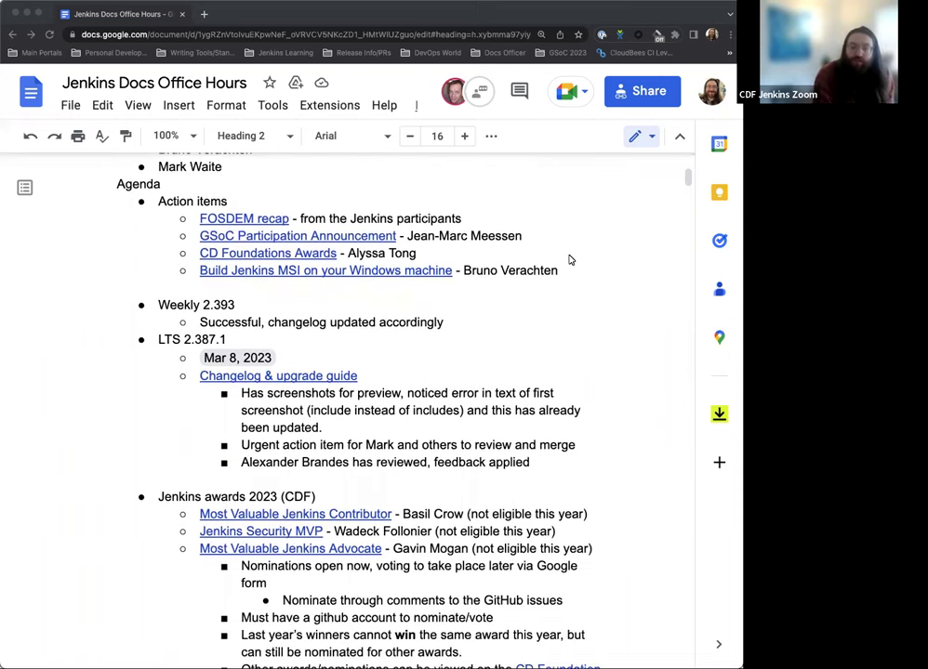
scroll(573, 250, down, 2)
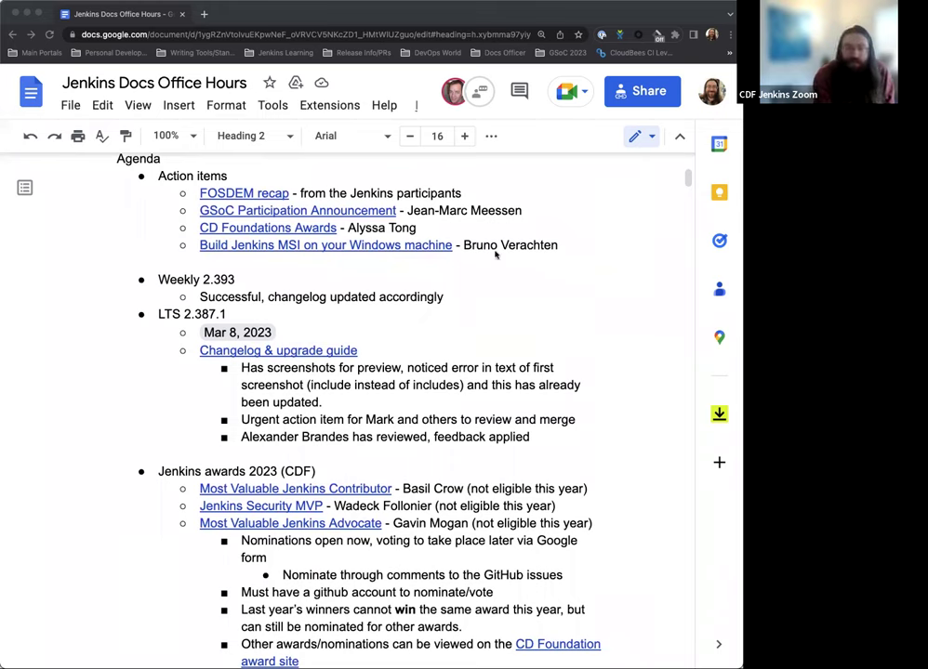
scroll(418, 278, down, 2)
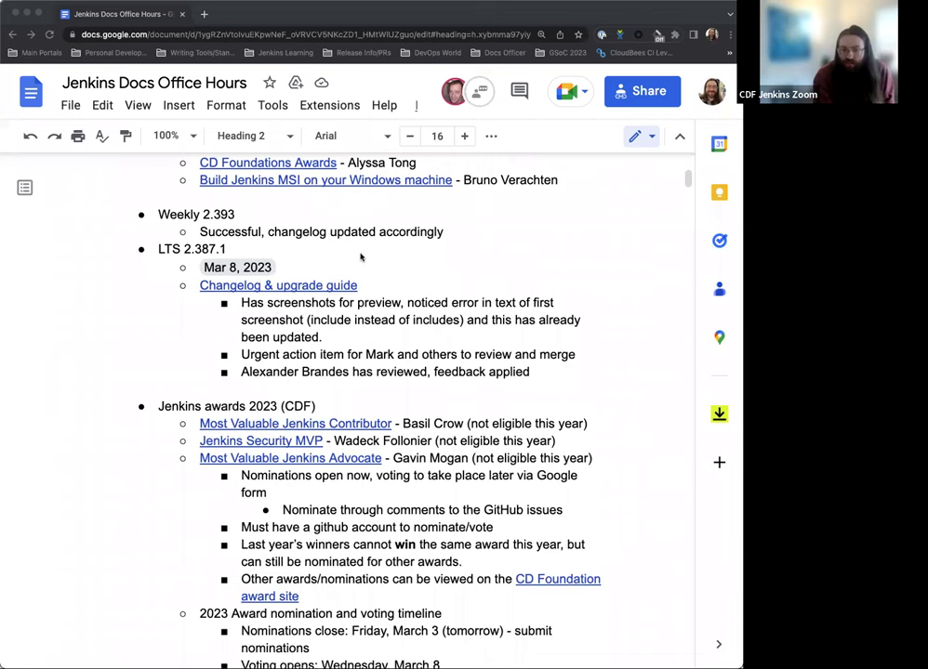
scroll(361, 257, down, 5)
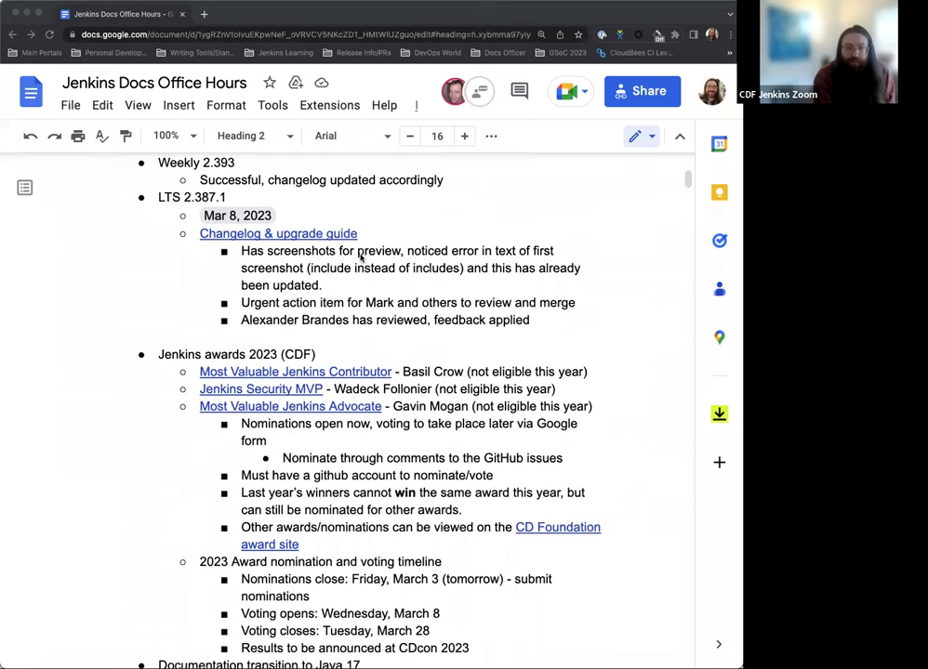
scroll(256, 224, down, 1)
scroll(325, 283, down, 3)
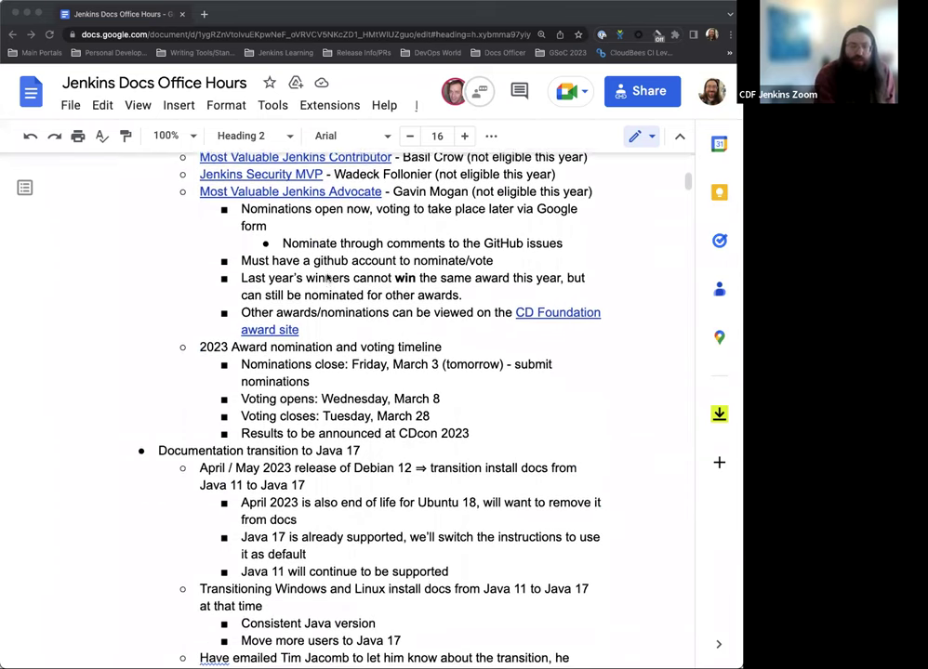
scroll(328, 277, down, 1)
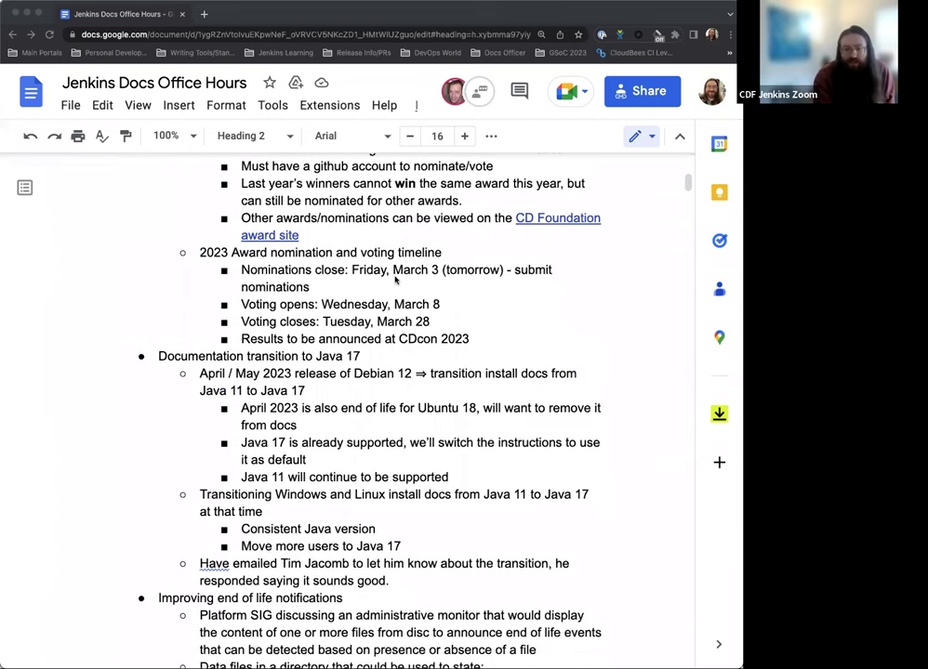
- Review the agenda notes on the Java 17 documentation transition, end of life notifications and the end of life checklist
scroll(395, 279, down, 3)
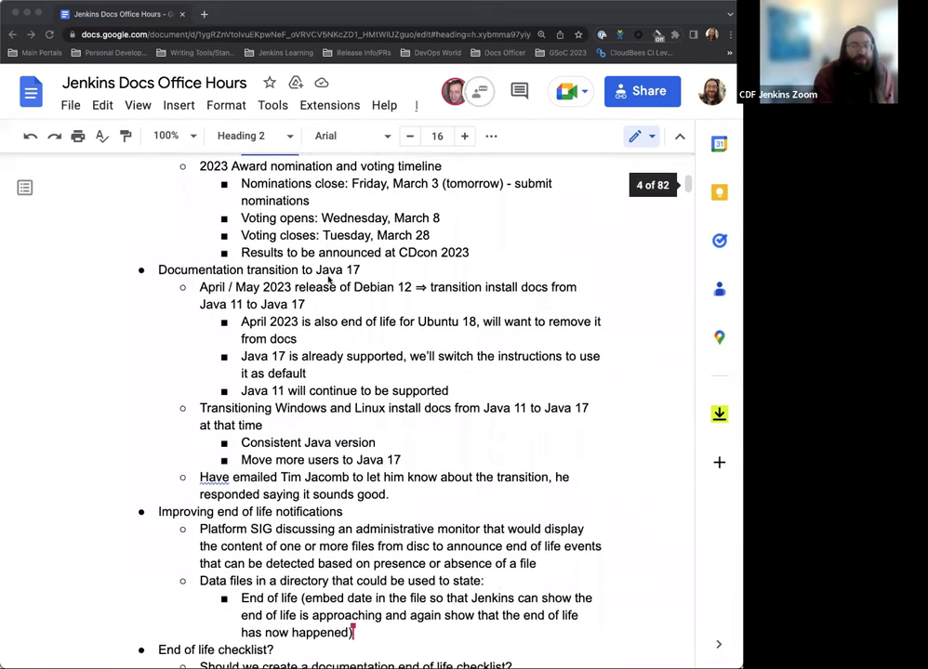
scroll(223, 203, down, 1)
scroll(296, 254, down, 2)
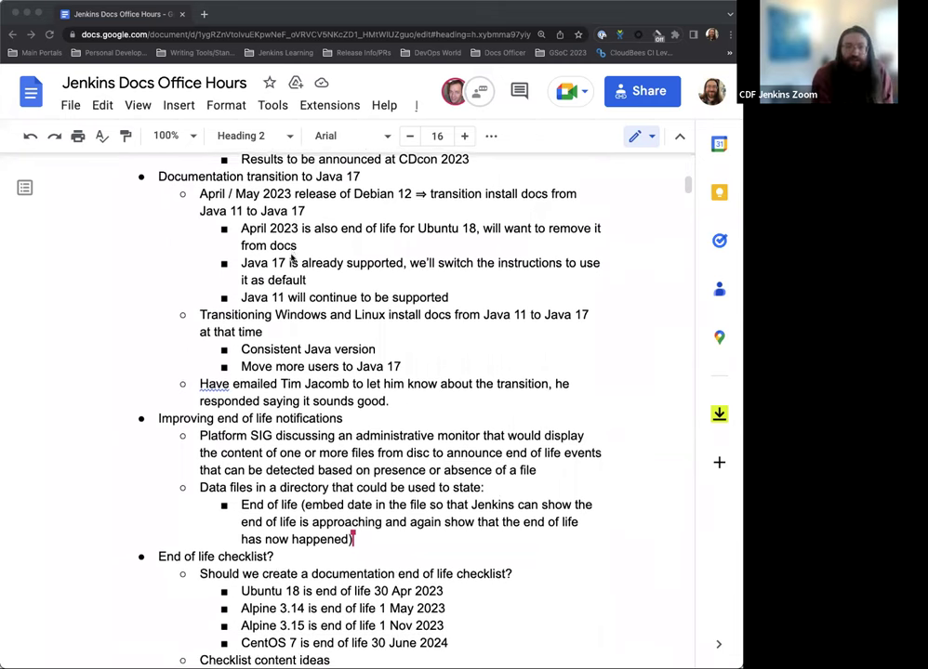
scroll(288, 264, down, 2)
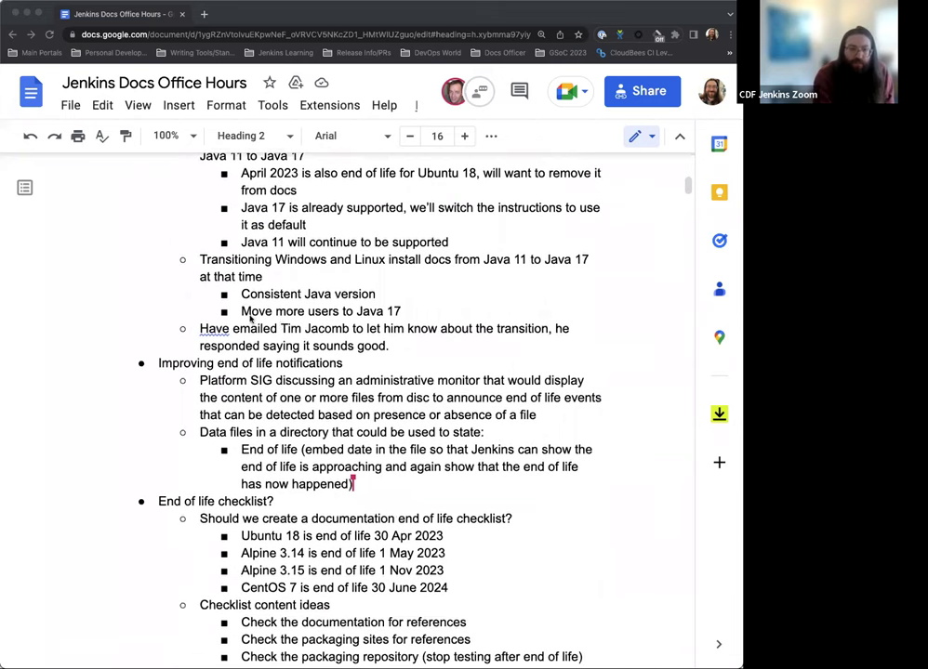
scroll(189, 385, down, 5)
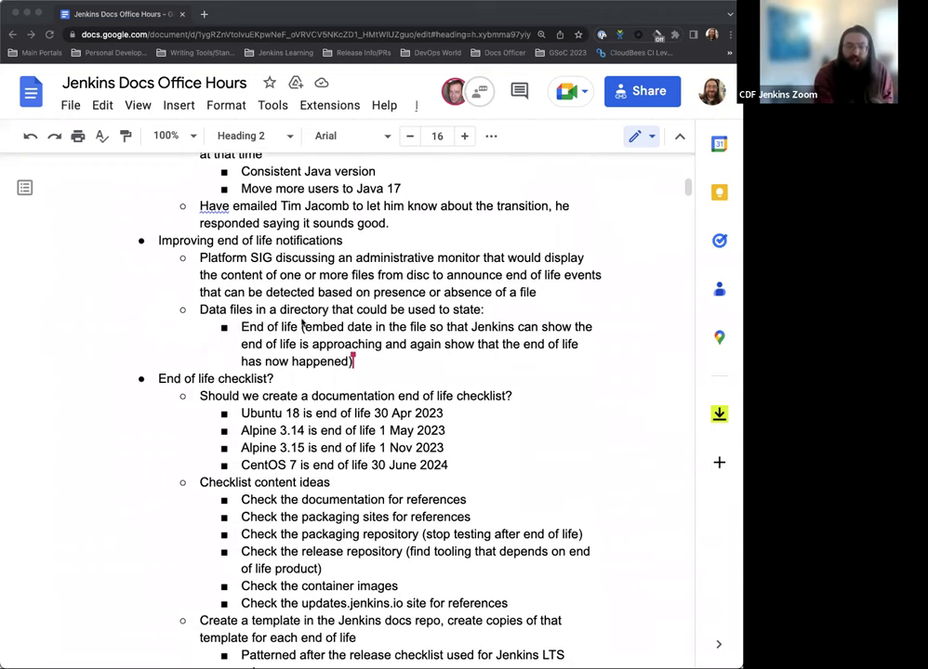
scroll(284, 334, down, 3)
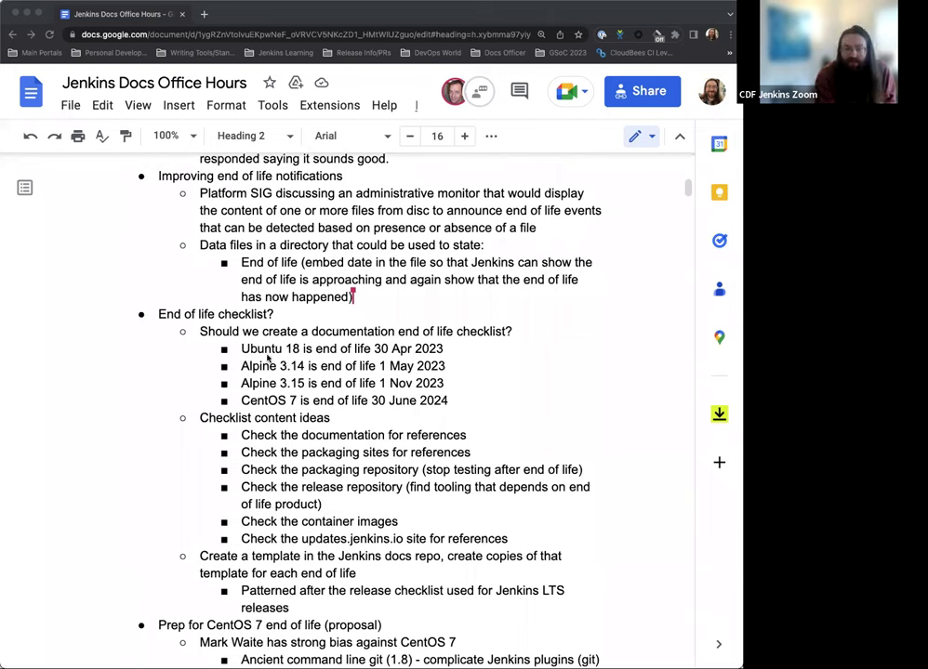
scroll(262, 363, up, 1)
scroll(285, 330, up, 1)
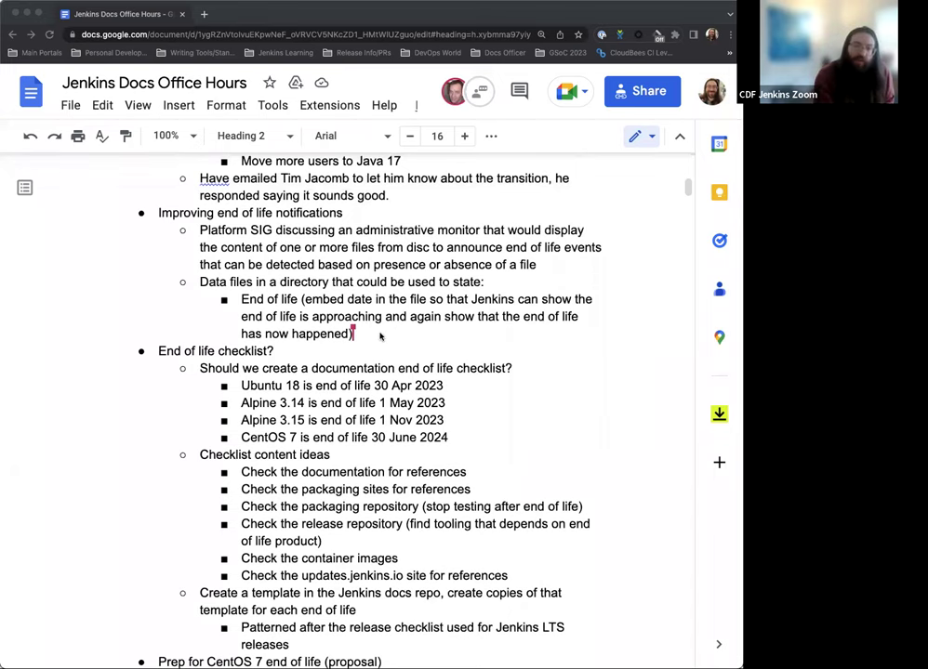
scroll(365, 330, down, 2)
scroll(204, 288, down, 1)
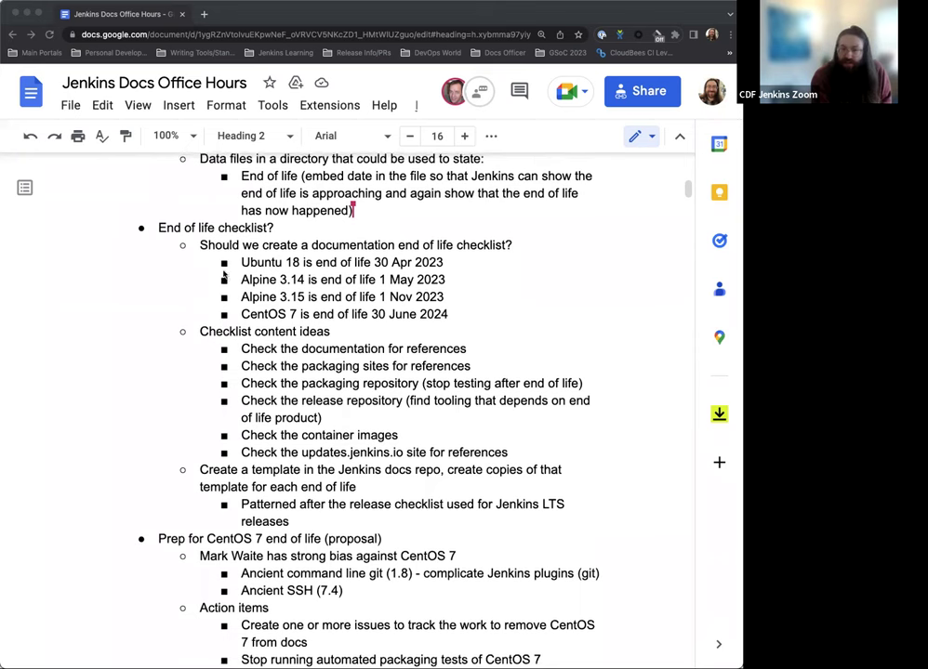
scroll(266, 313, down, 1)
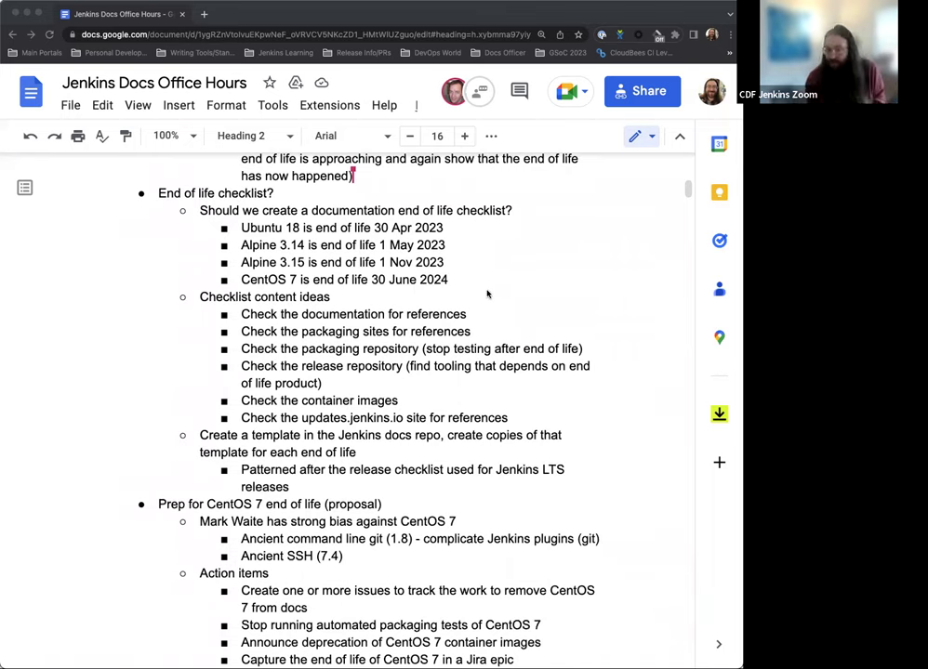
scroll(486, 292, down, 2)
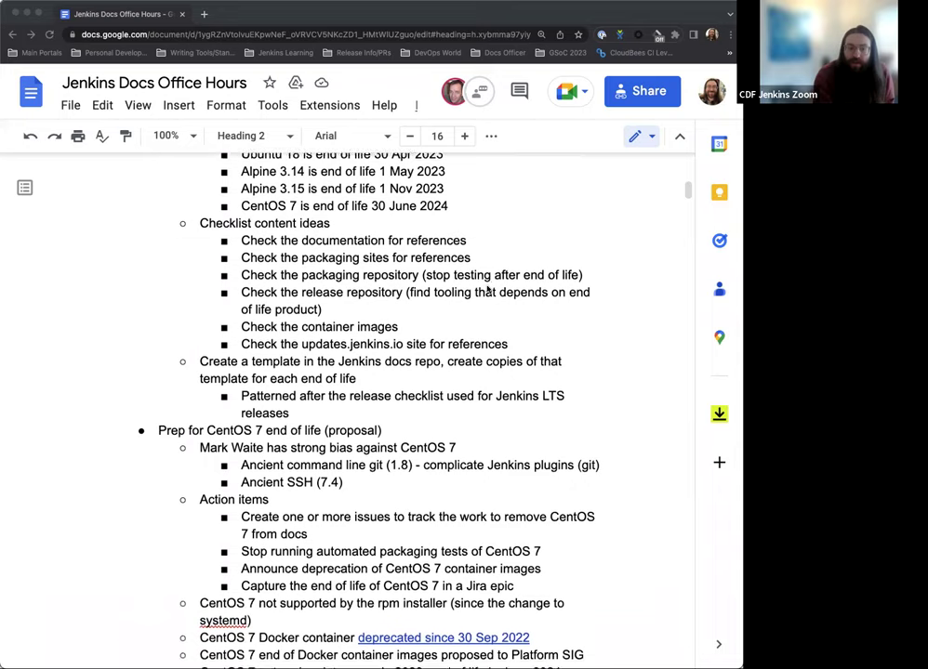
- Review the agenda notes on CentOS 7 end of life, GSoC preparation and adding books to jenkins.io/books
scroll(487, 292, down, 6)
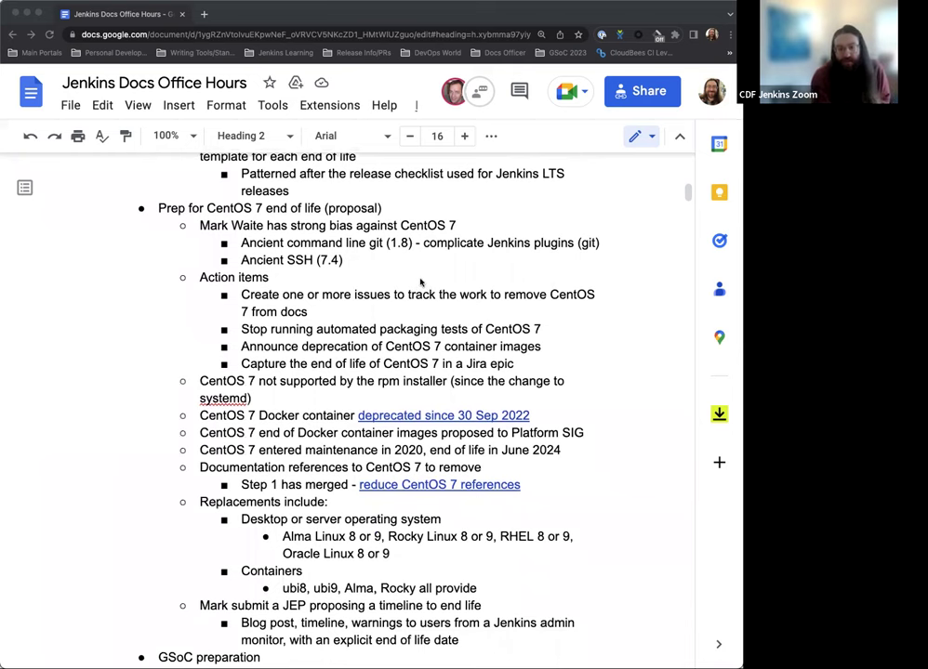
scroll(420, 279, down, 2)
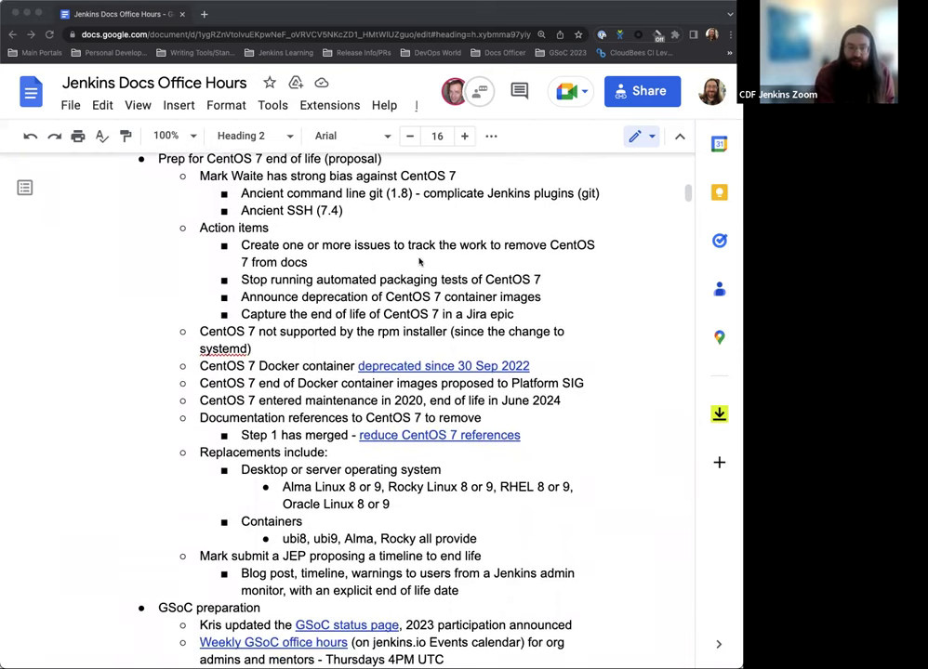
scroll(452, 259, down, 1)
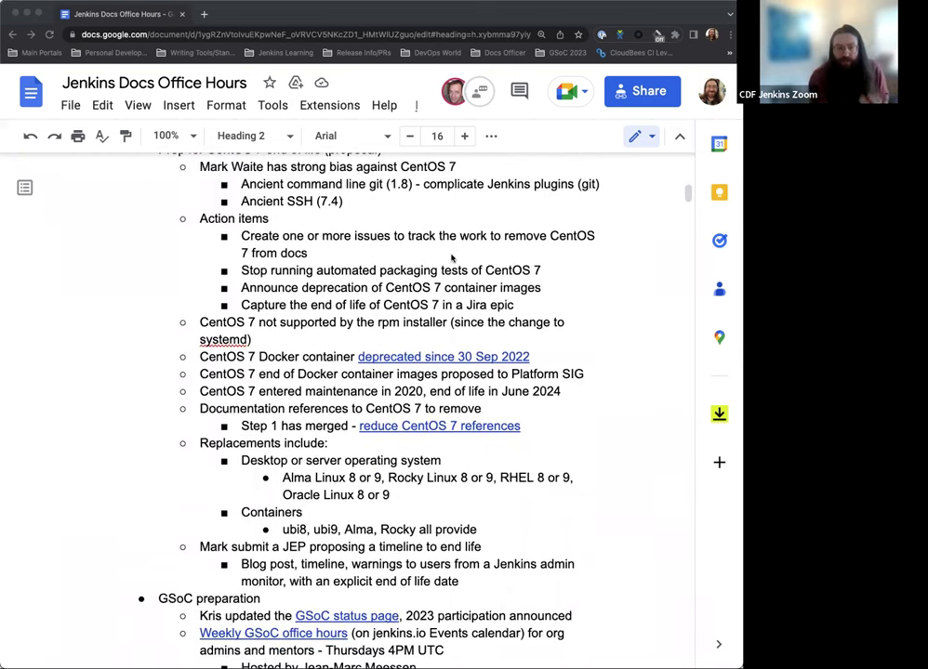
scroll(374, 326, down, 3)
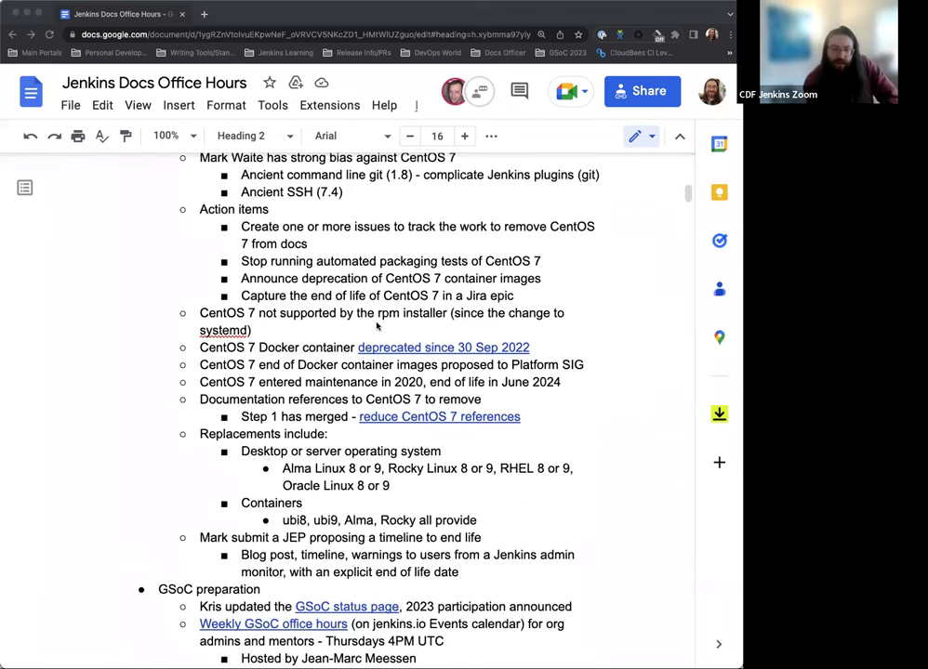
scroll(376, 325, down, 5)
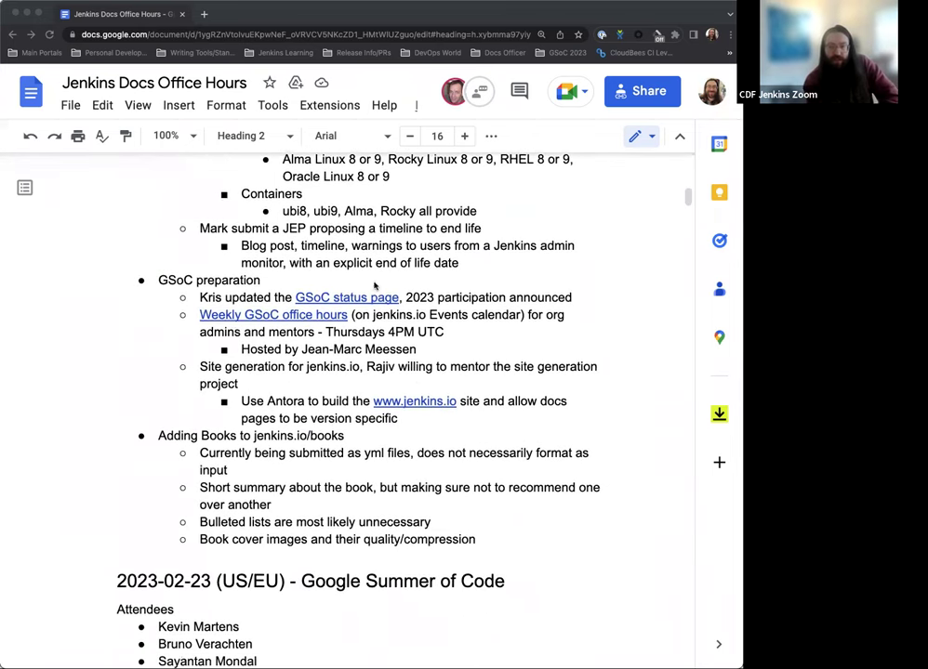
scroll(410, 316, down, 2)
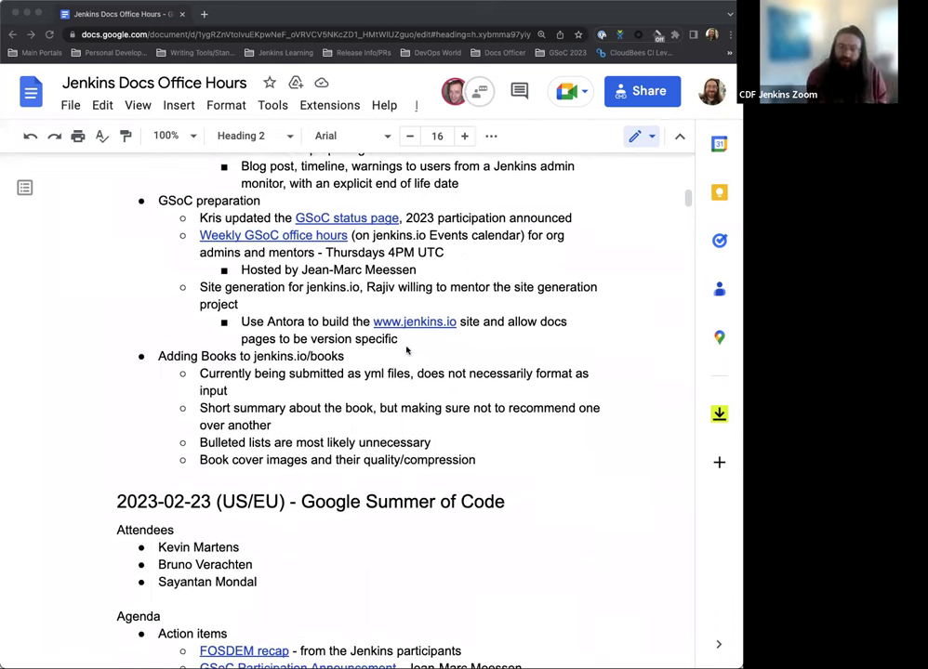
scroll(404, 350, up, 1)
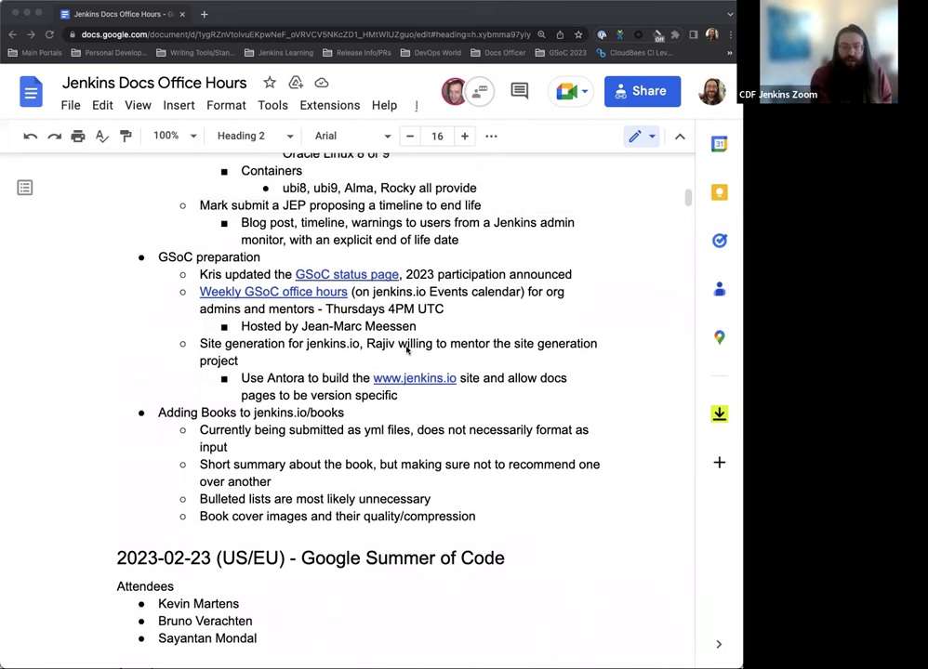
- Open the linked blog post "Build Jenkins MSI on your Windows machine" from the 2023-03-02 action items
scroll(407, 349, up, 5)
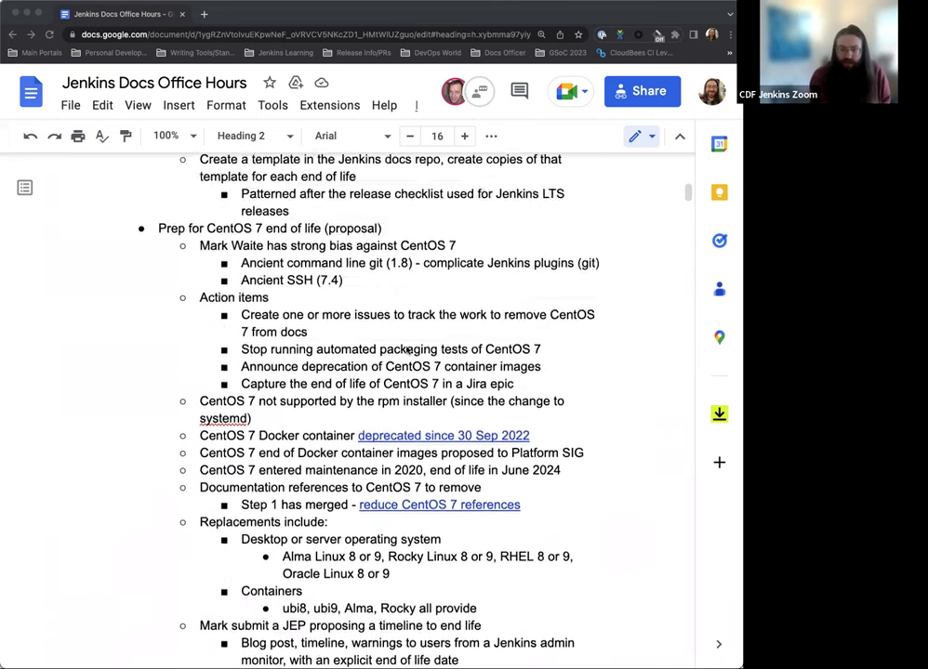
scroll(407, 350, up, 12)
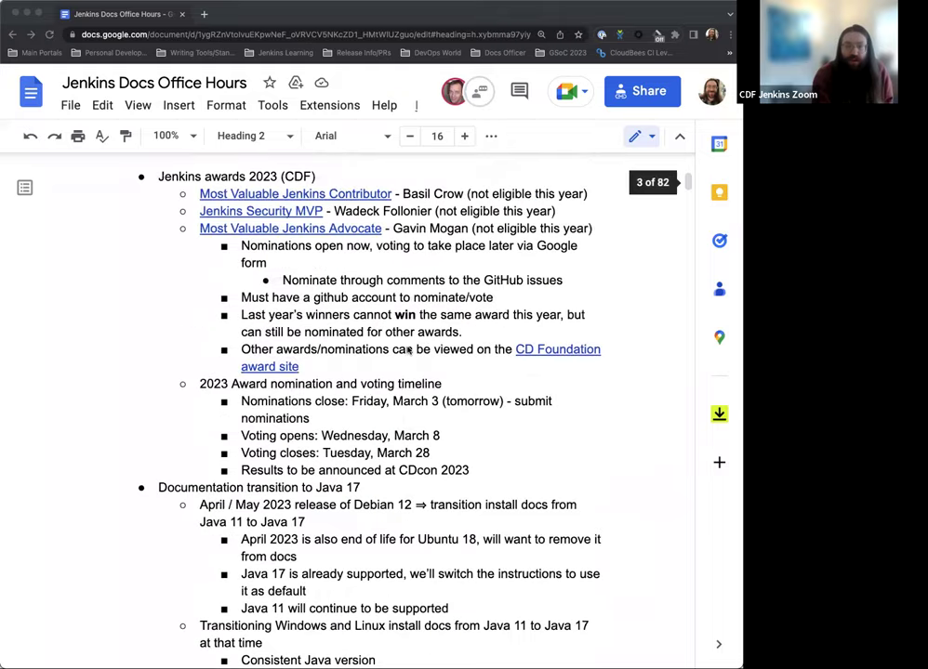
scroll(406, 350, up, 4)
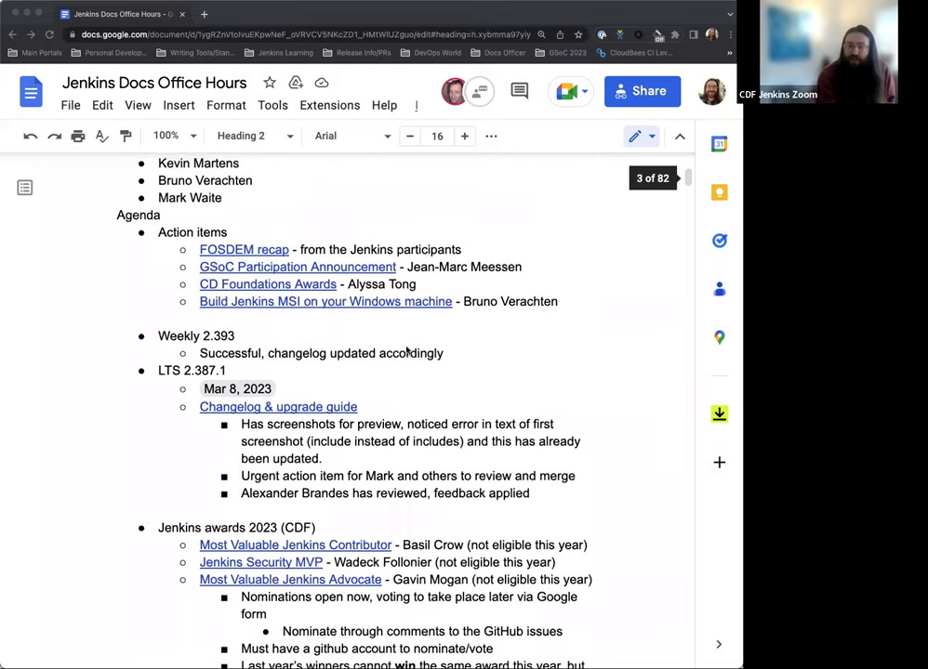
scroll(537, 337, down, 2)
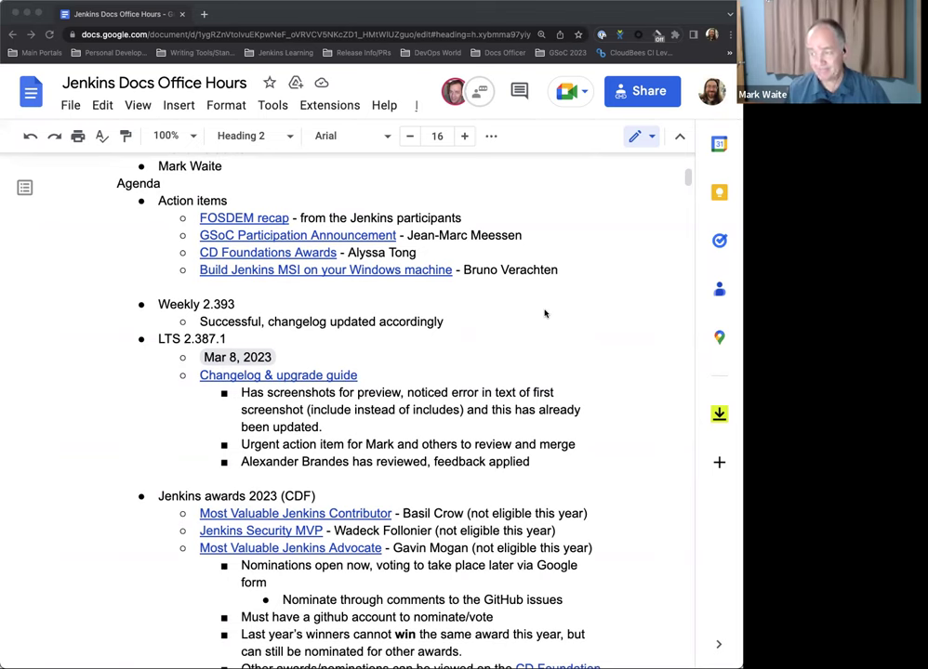
scroll(546, 311, down, 1)
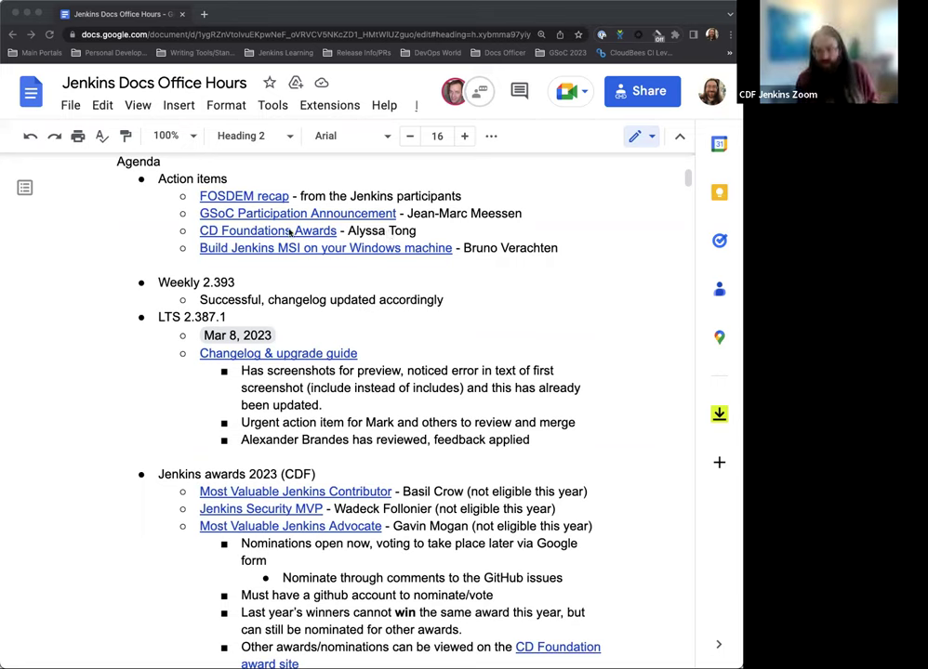
click(345, 249)
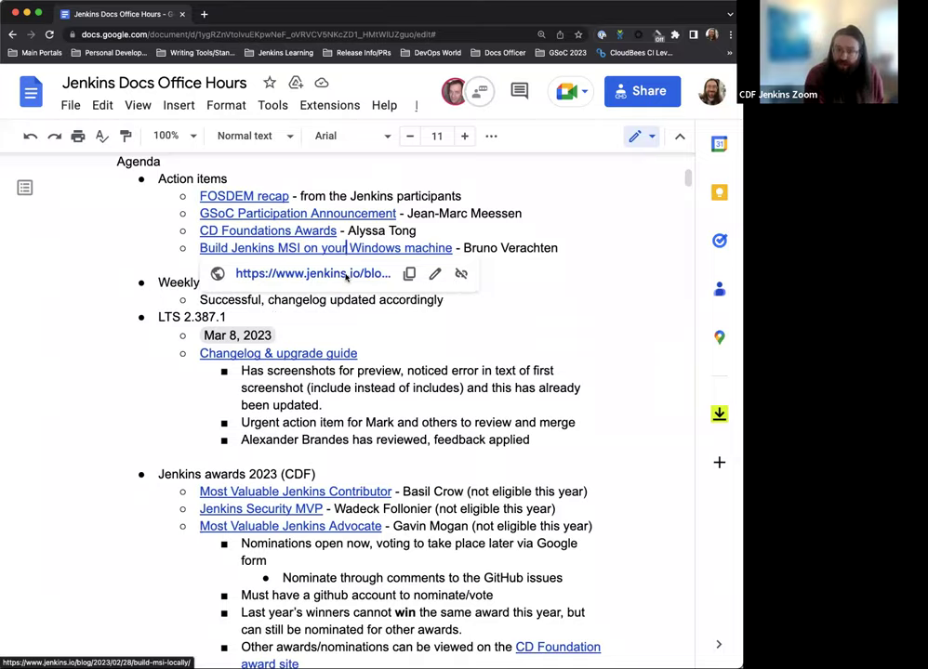
click(346, 276)
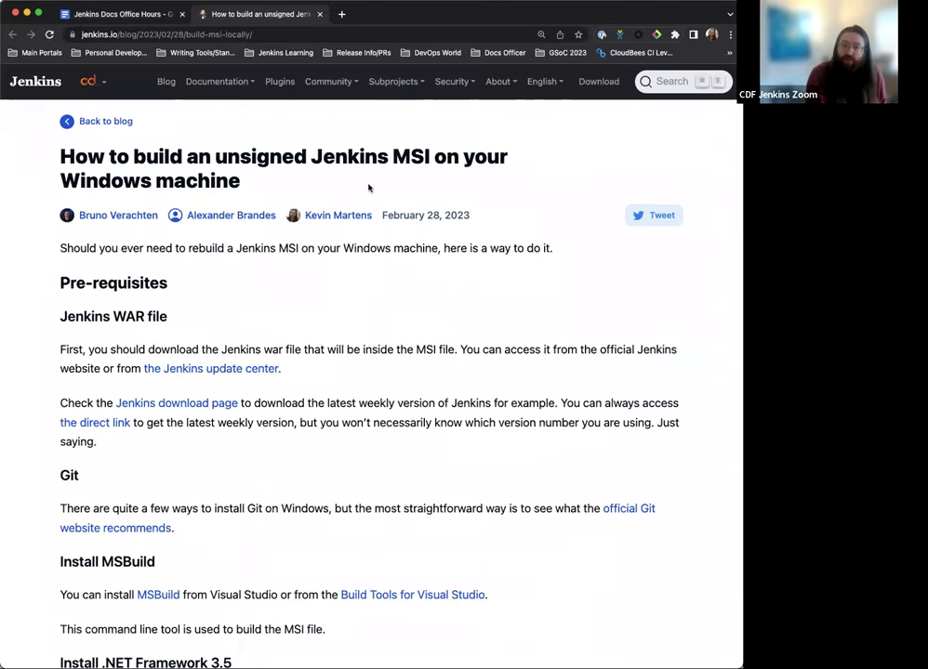
- Look through the blog post's prerequisites from the Jenkins WAR file to PowerShell, and return to its title
scroll(403, 261, down, 1)
scroll(404, 265, down, 1)
scroll(402, 263, up, 1)
scroll(402, 259, down, 2)
scroll(398, 253, down, 1)
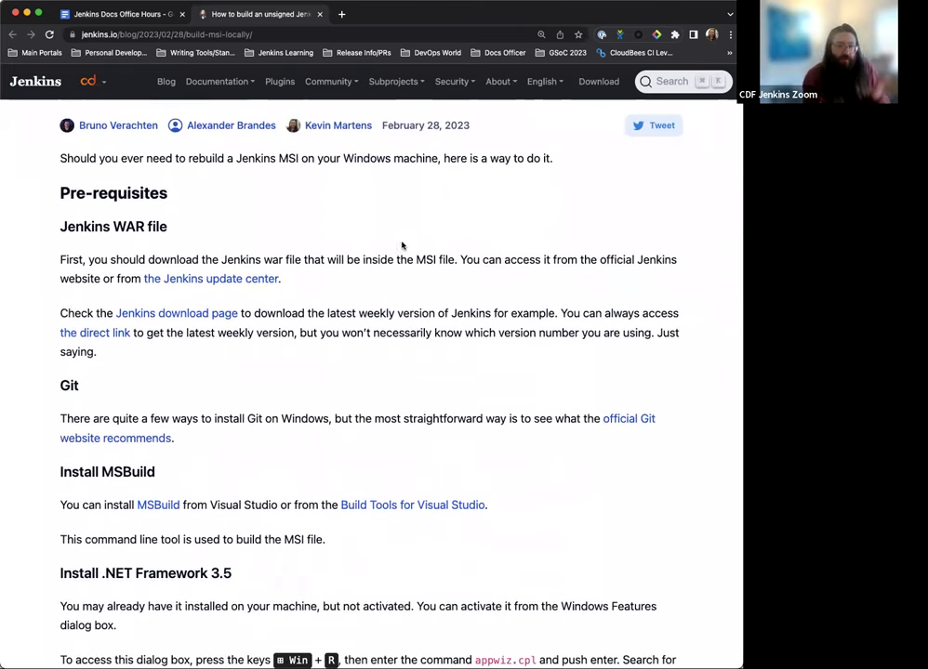
scroll(441, 234, down, 2)
scroll(443, 235, down, 1)
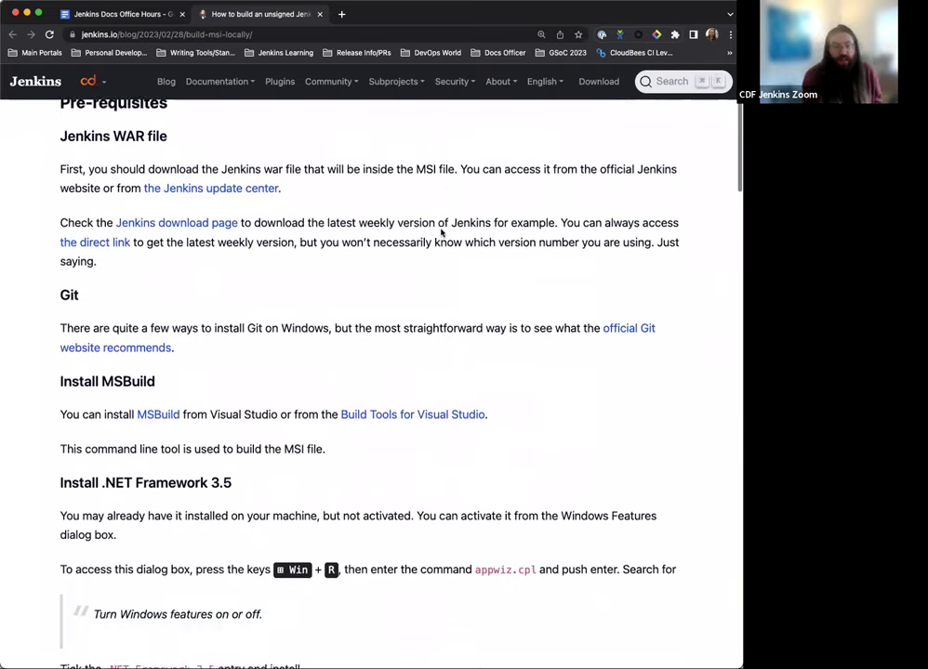
scroll(443, 233, down, 5)
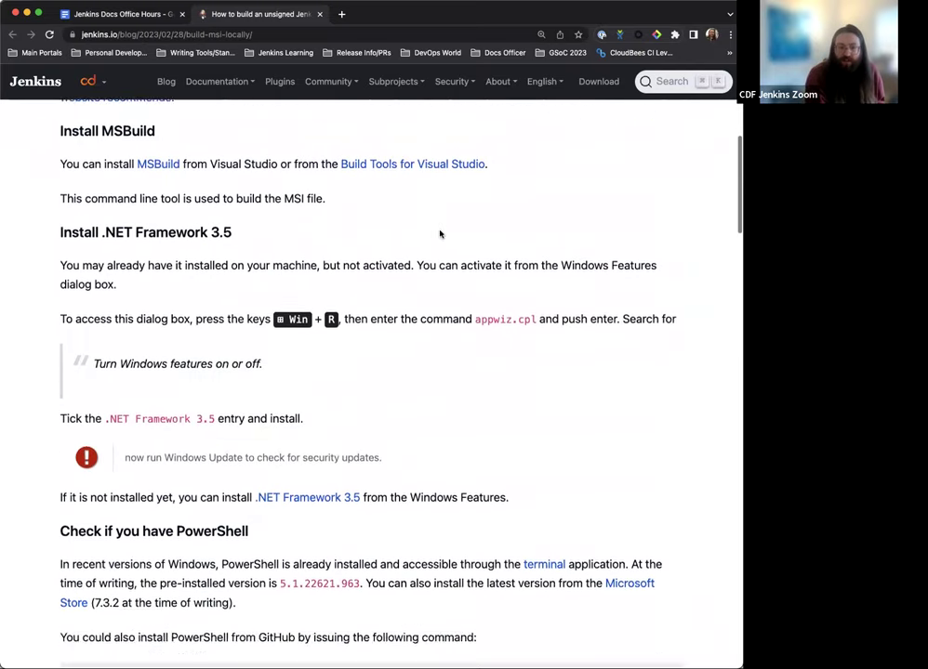
scroll(441, 233, up, 9)
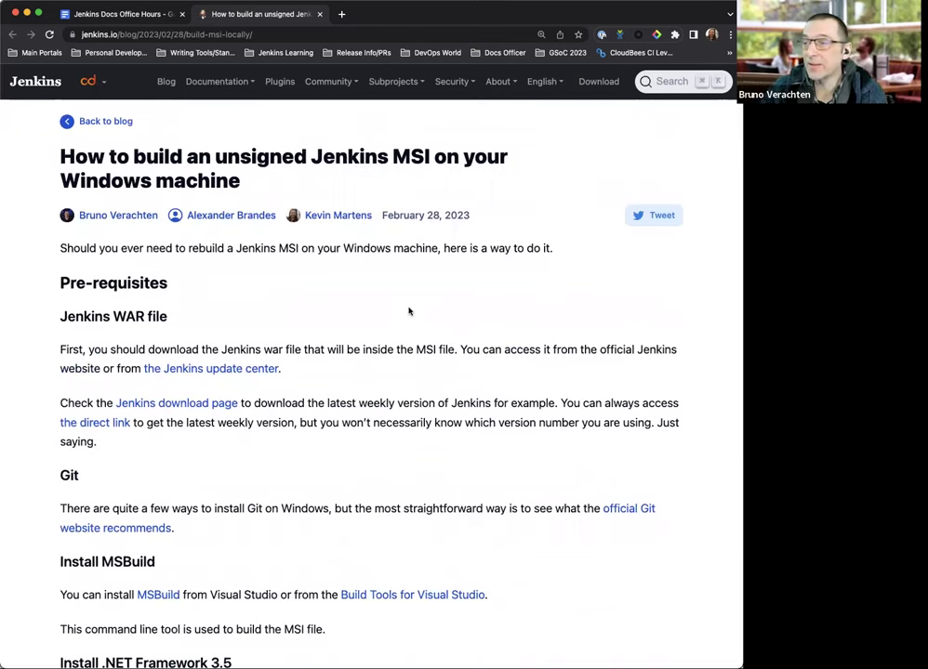
- Look through the whole blog post on building an unsigned Jenkins MSI, and return to its title
scroll(381, 324, down, 4)
scroll(383, 323, down, 3)
scroll(383, 322, up, 7)
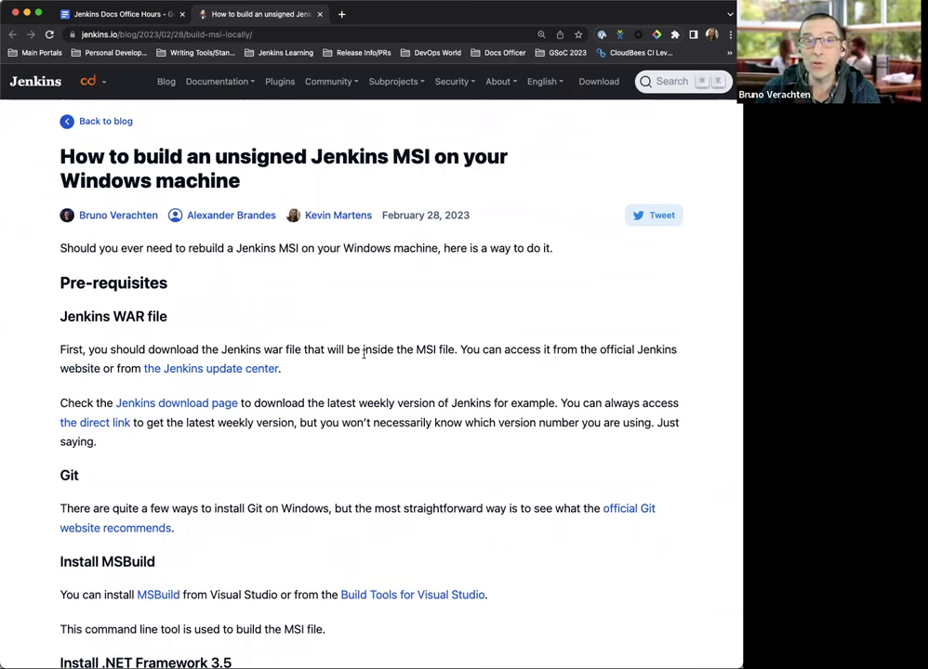
scroll(372, 423, down, 7)
scroll(344, 424, down, 15)
scroll(343, 424, up, 1)
scroll(343, 424, down, 7)
scroll(343, 422, down, 20)
scroll(344, 423, up, 20)
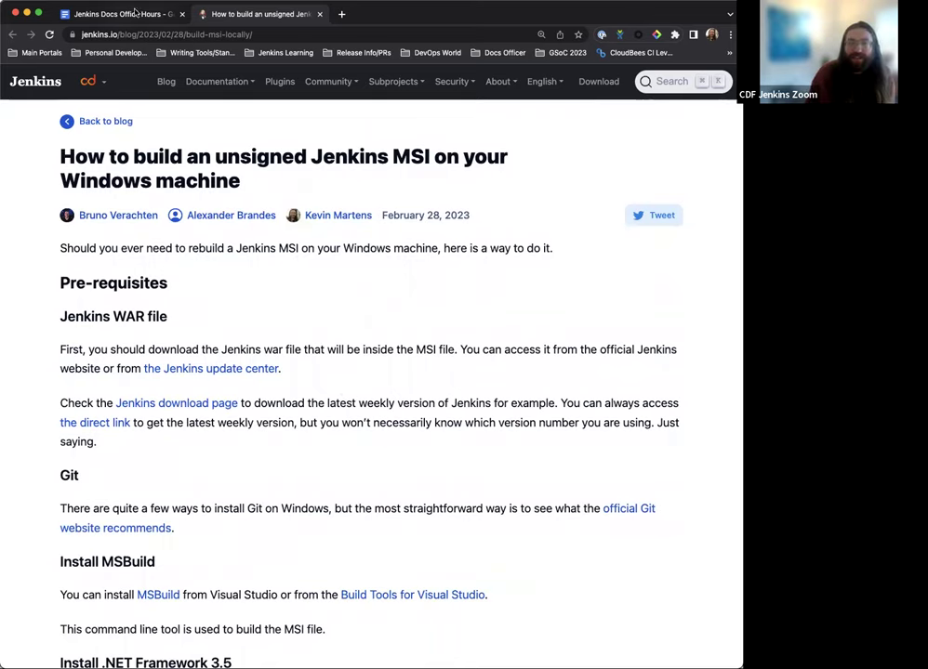
- Return to the Jenkins Docs Office Hours agenda and review the notes on Weekly 2.393 and LTS 2.387.1
click(114, 15)
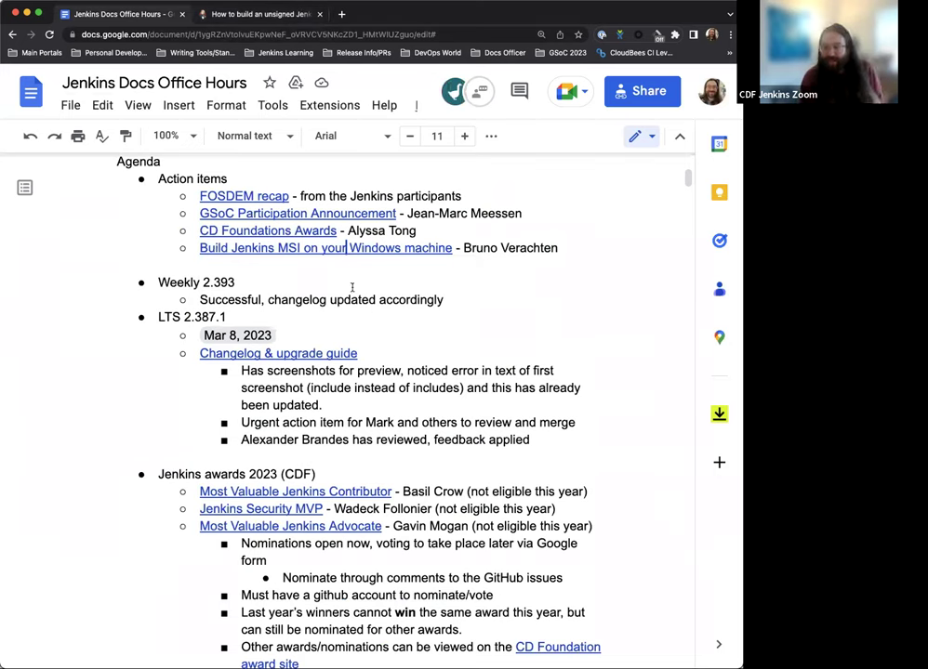
scroll(477, 289, down, 3)
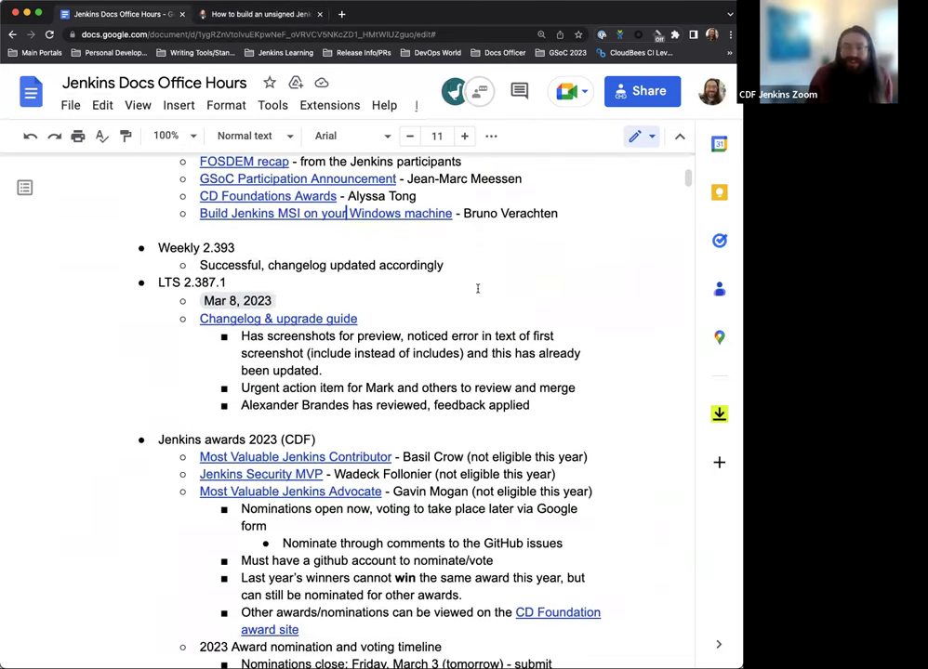
scroll(477, 287, down, 1)
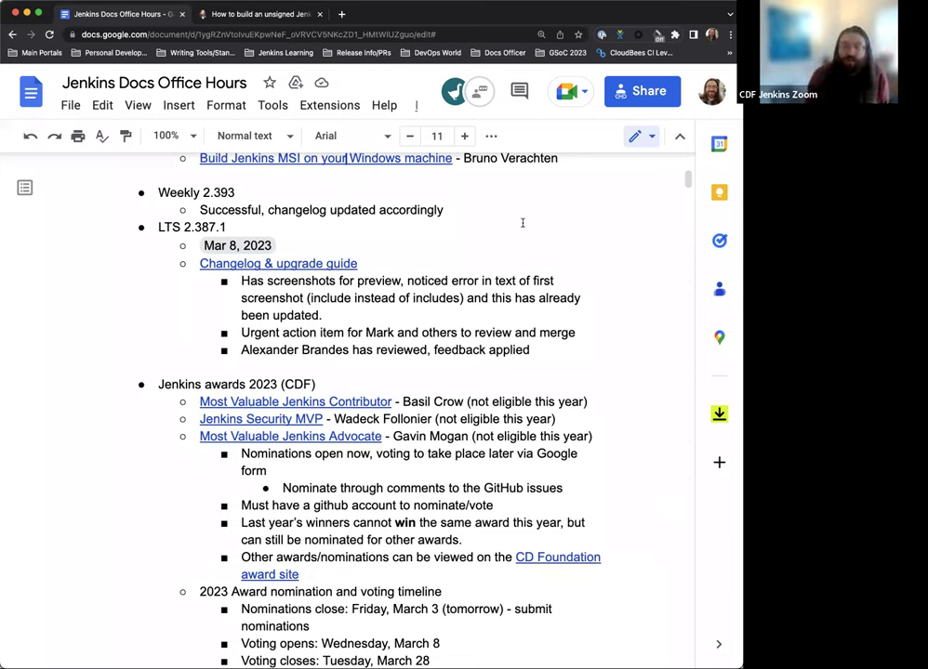
scroll(425, 224, down, 1)
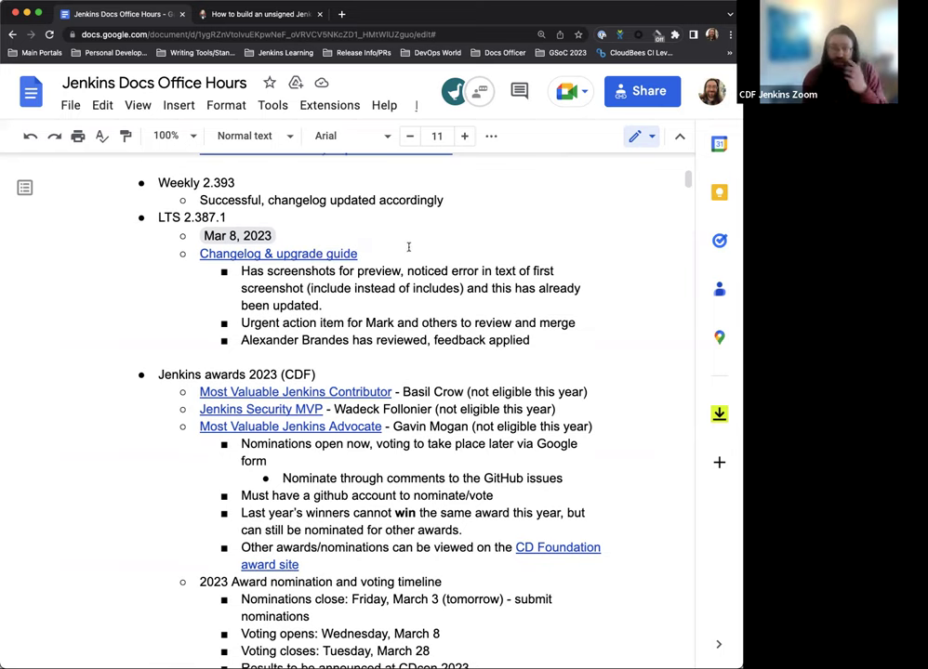
- Open the linked "Changelog & upgrade guide" pull request for LTS 2.387.1 and look through its commits, screenshots and review comments
click(327, 254)
click(331, 278)
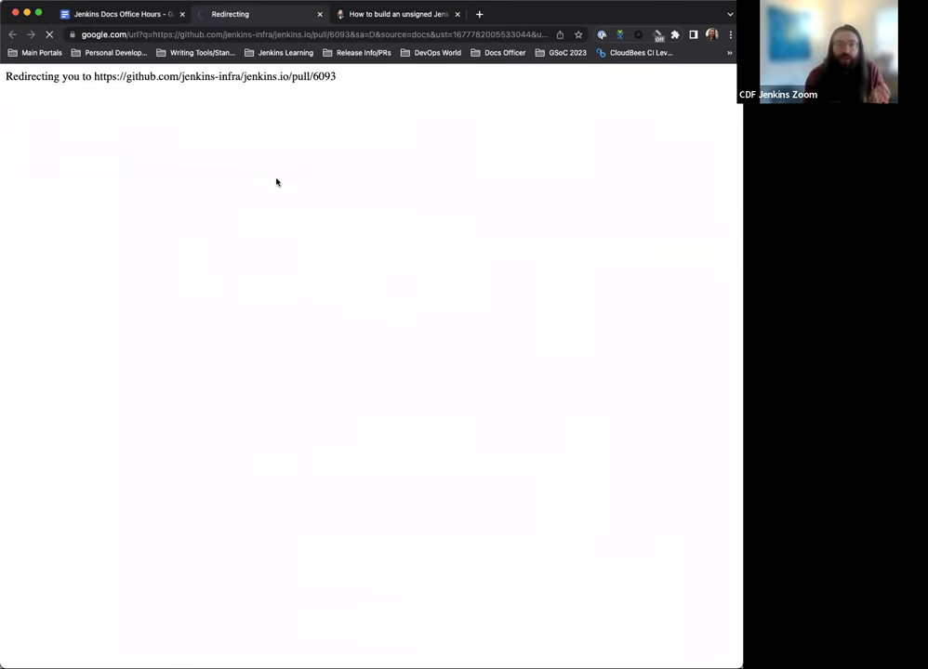
scroll(307, 186, down, 5)
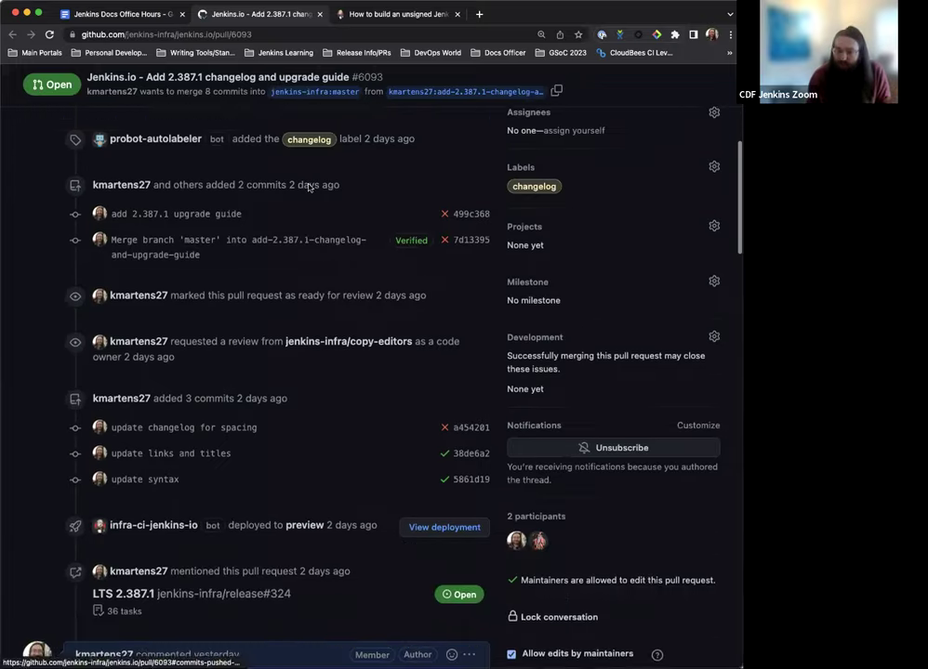
scroll(309, 187, down, 15)
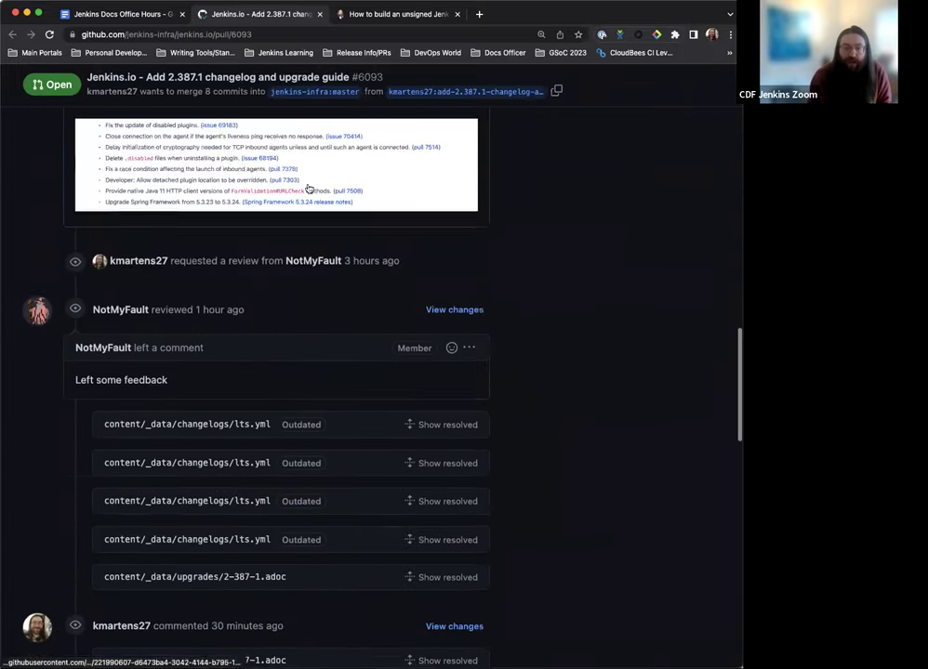
scroll(309, 186, down, 10)
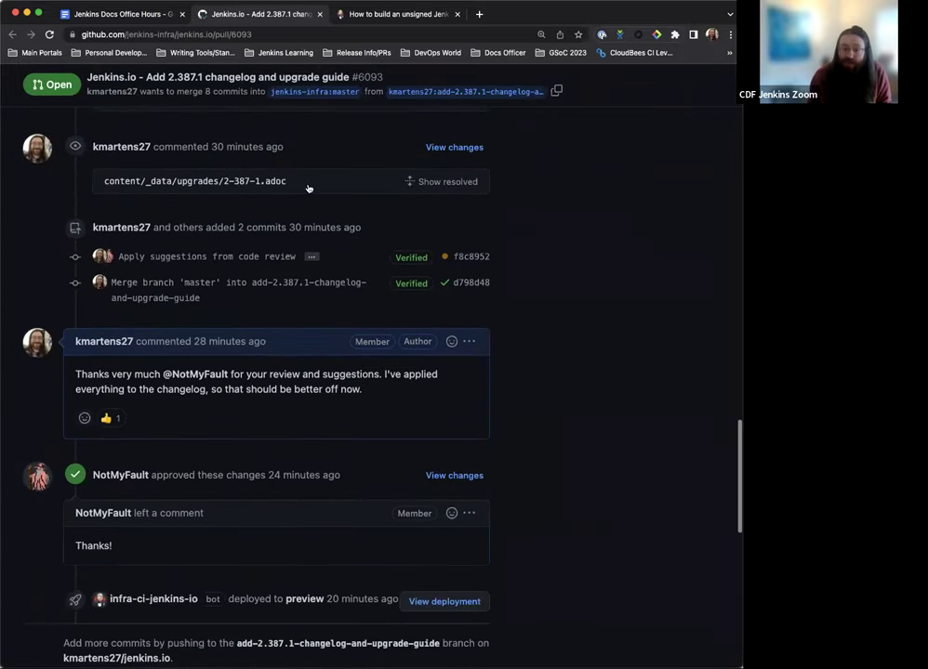
scroll(307, 187, down, 2)
scroll(306, 187, up, 20)
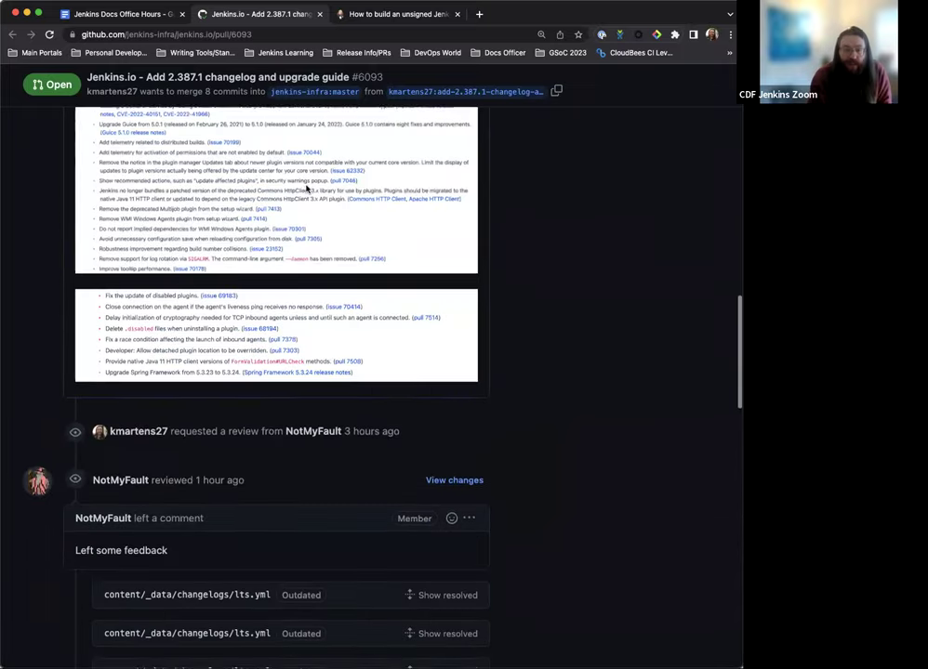
scroll(304, 189, up, 5)
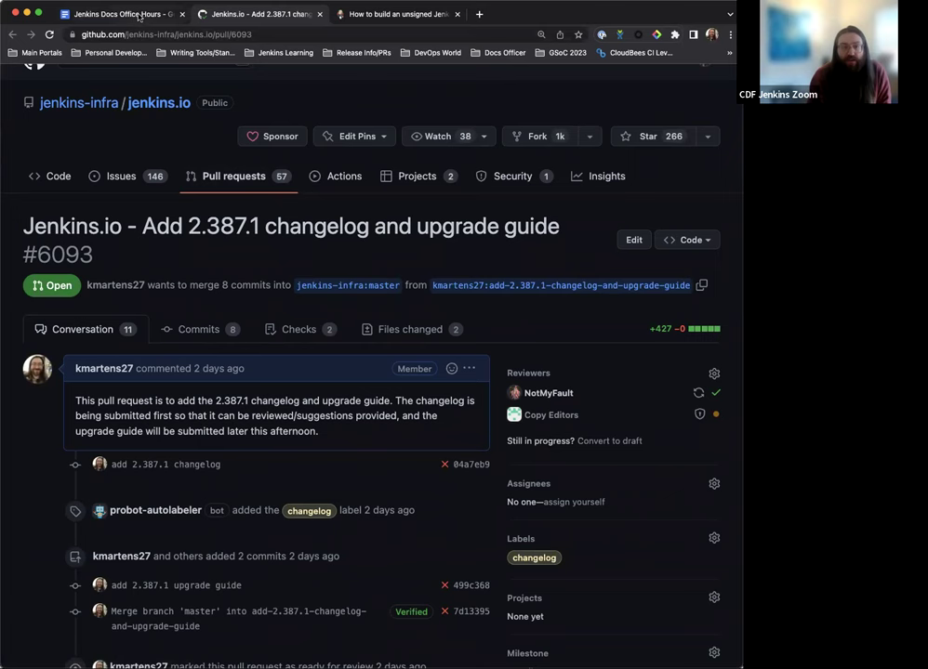
- Go back to the agenda document and review the LTS 2.387.1 review notes and the Jenkins awards 2023 section
click(139, 16)
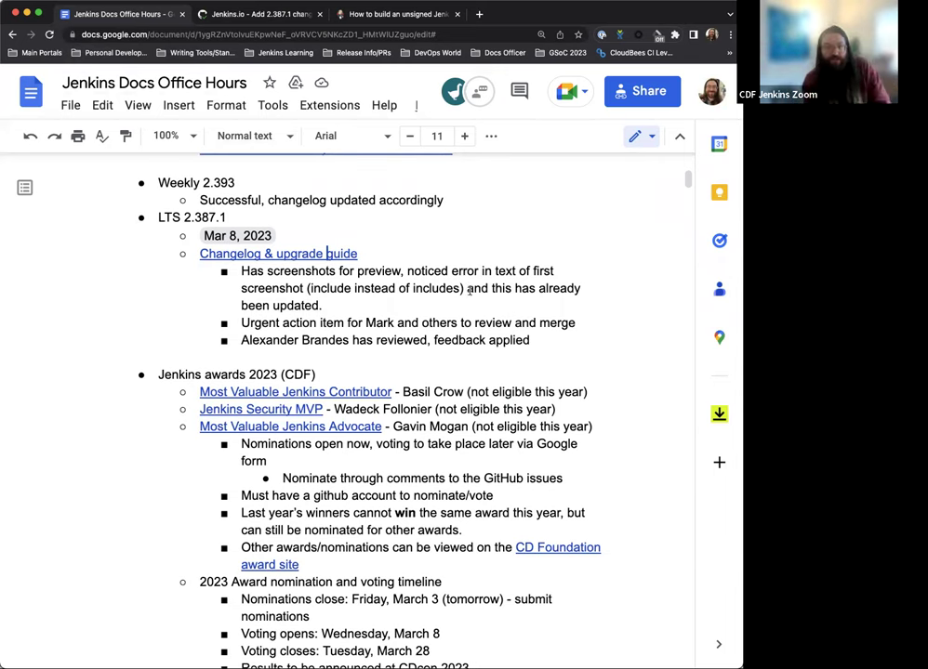
scroll(431, 322, down, 2)
scroll(374, 307, down, 4)
scroll(287, 291, up, 4)
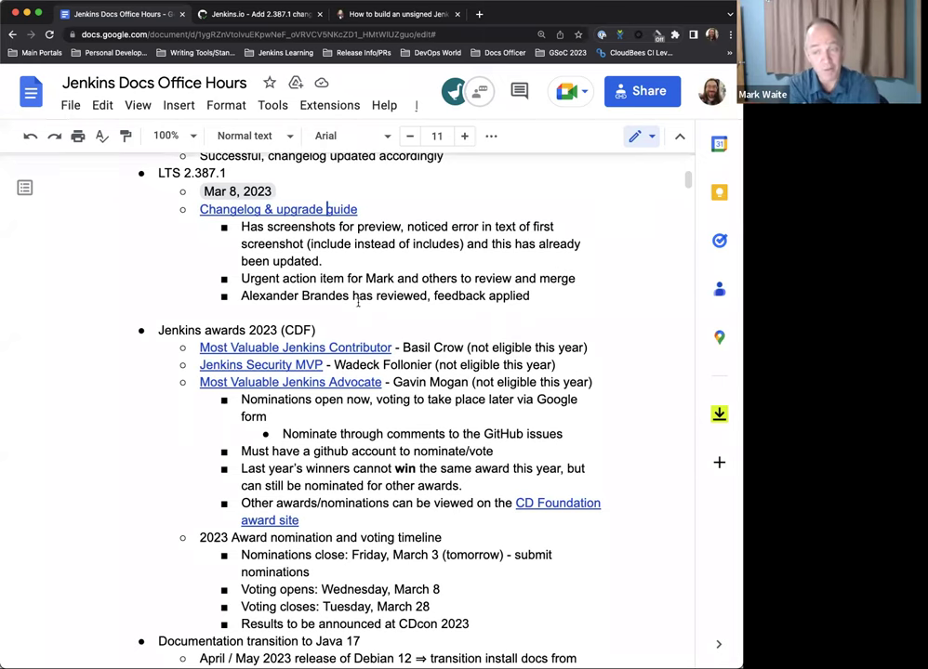
scroll(402, 269, down, 1)
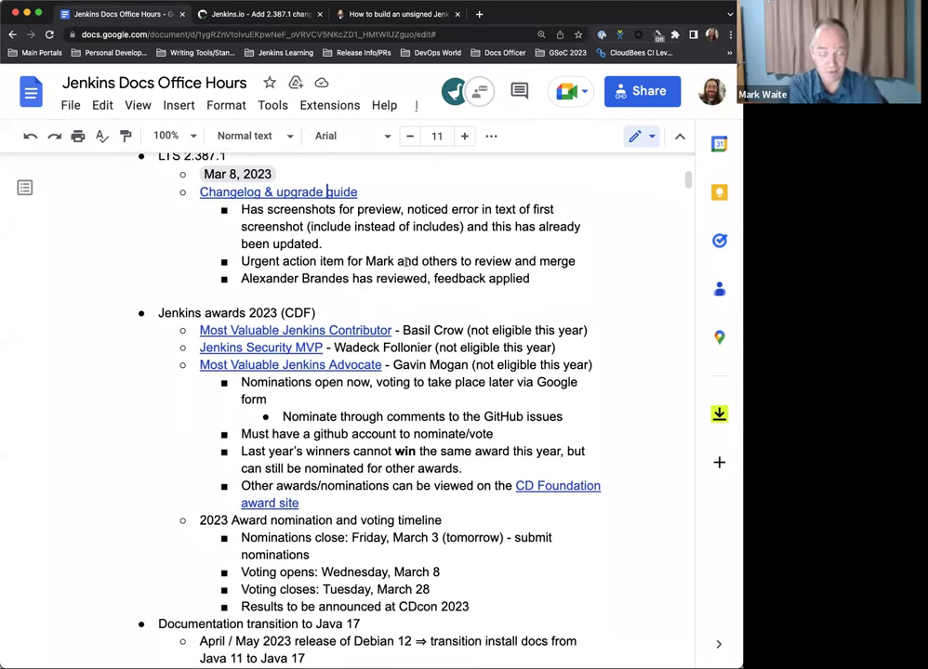
scroll(414, 264, up, 1)
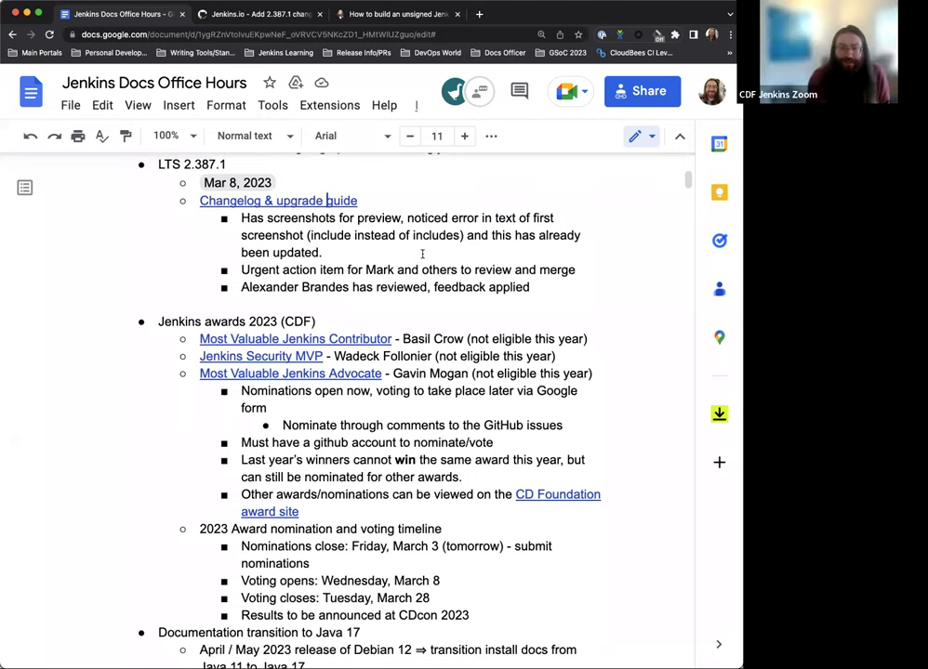
scroll(422, 253, down, 3)
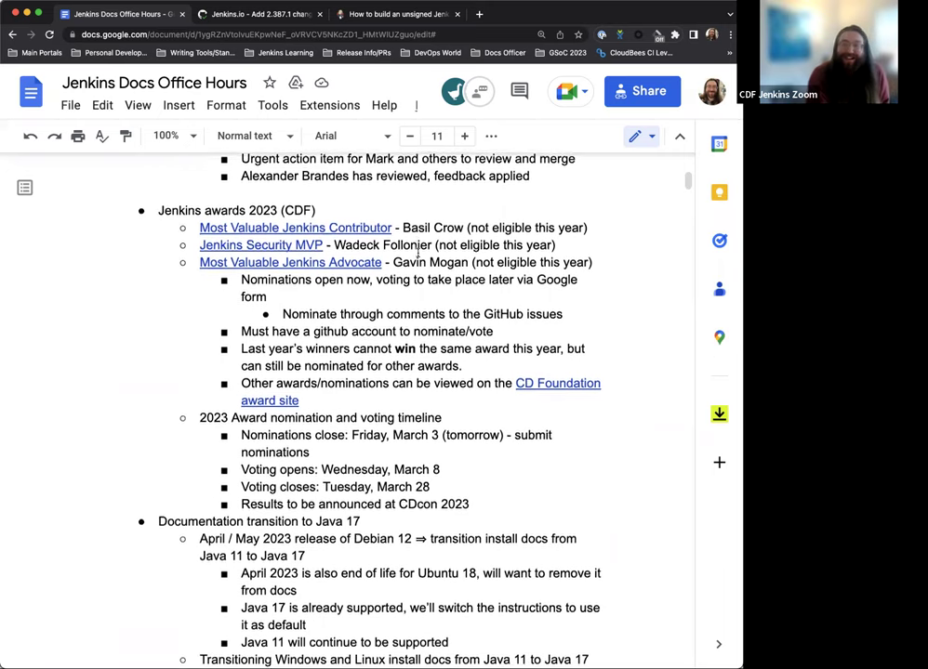
scroll(417, 253, down, 1)
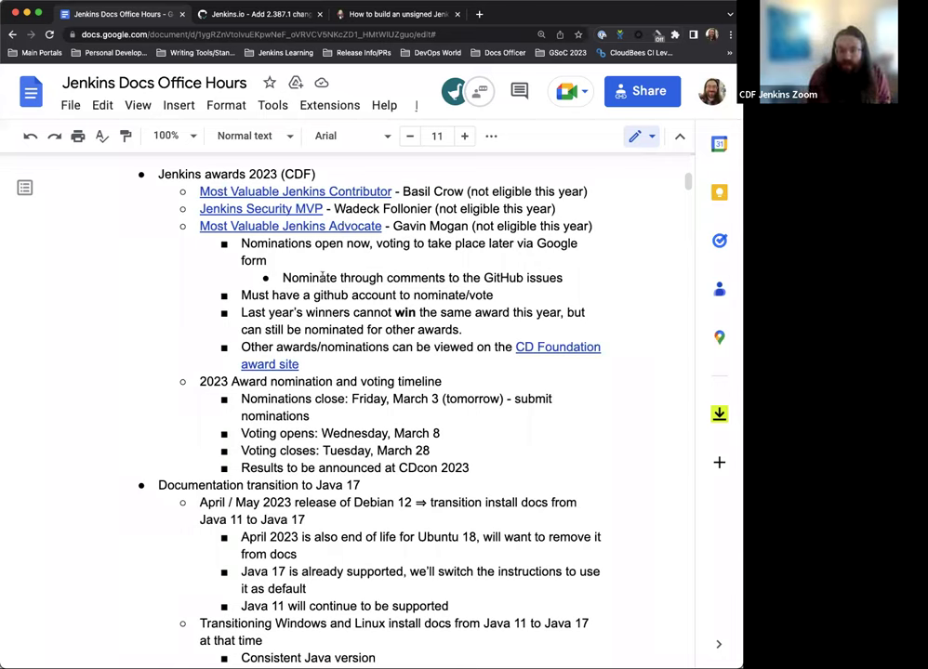
- Open the linked "Most Valuable Jenkins Contributor" nomination issue and look through its instructions and nomination comments
click(289, 192)
click(309, 221)
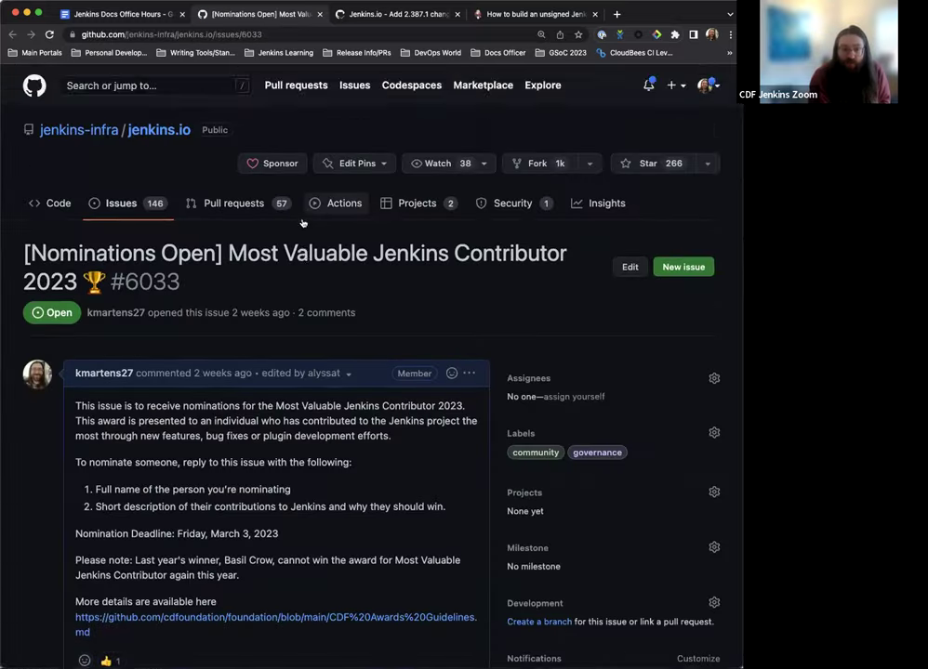
scroll(304, 223, down, 10)
scroll(304, 222, down, 5)
scroll(218, 248, down, 3)
scroll(217, 249, up, 3)
scroll(130, 251, up, 1)
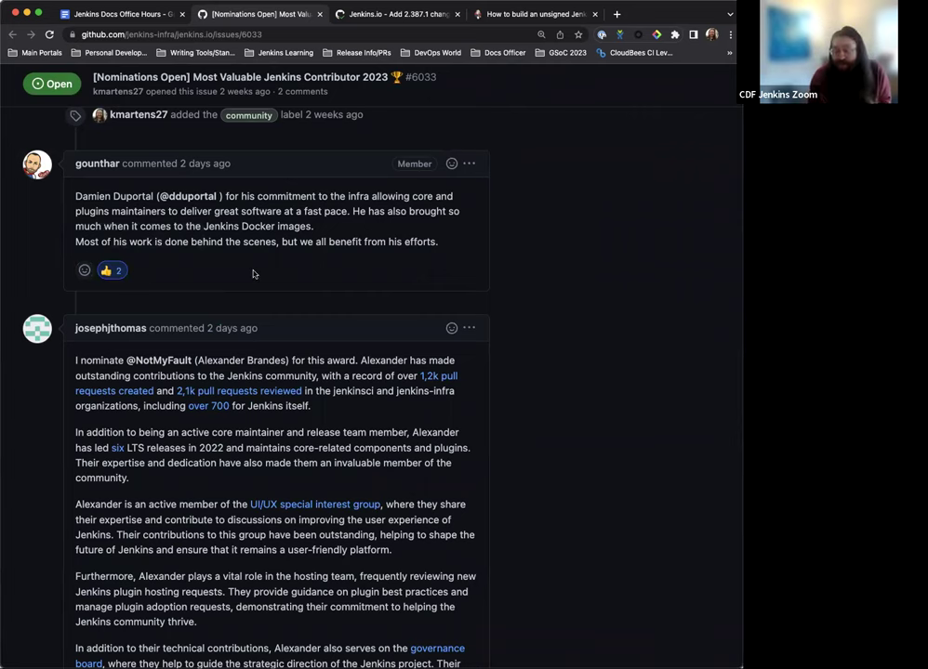
scroll(253, 276, up, 1)
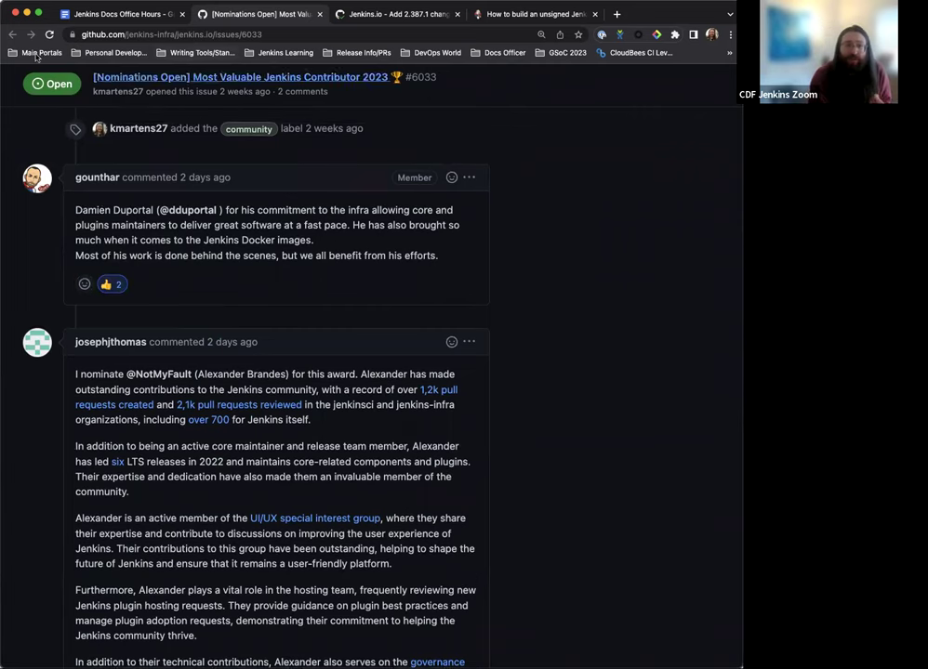
- From the agenda, open the linked "Most Valuable Jenkins Advocate" nomination issue and look through its nominations and description
click(149, 14)
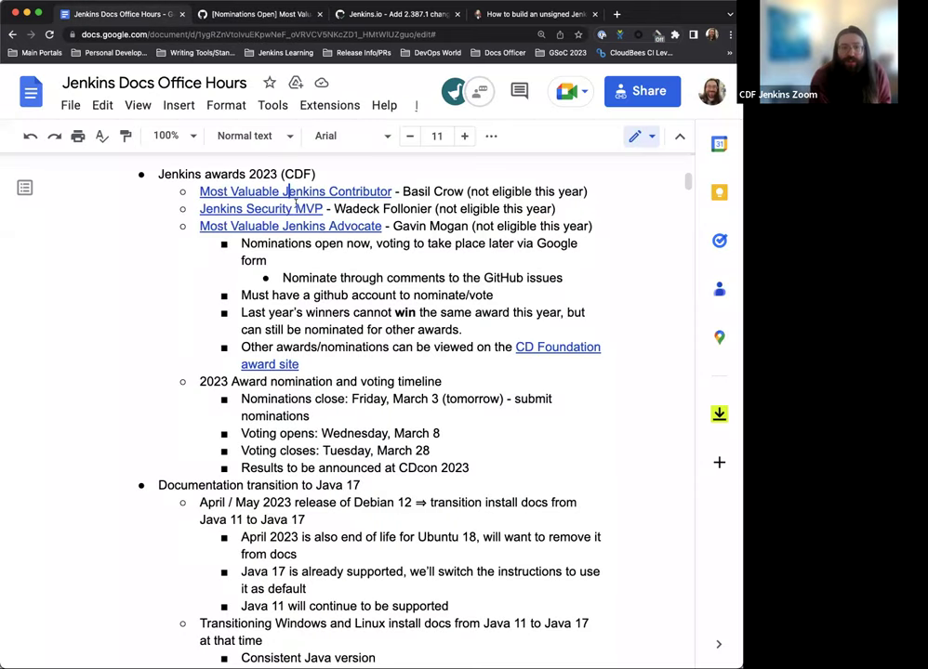
click(282, 226)
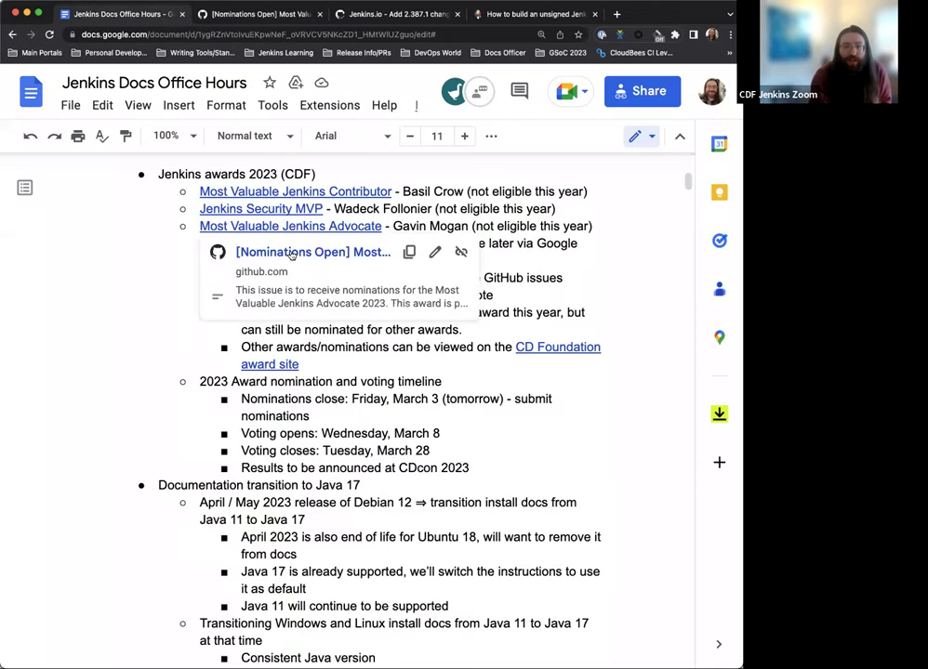
click(289, 251)
scroll(284, 247, down, 15)
scroll(284, 247, down, 10)
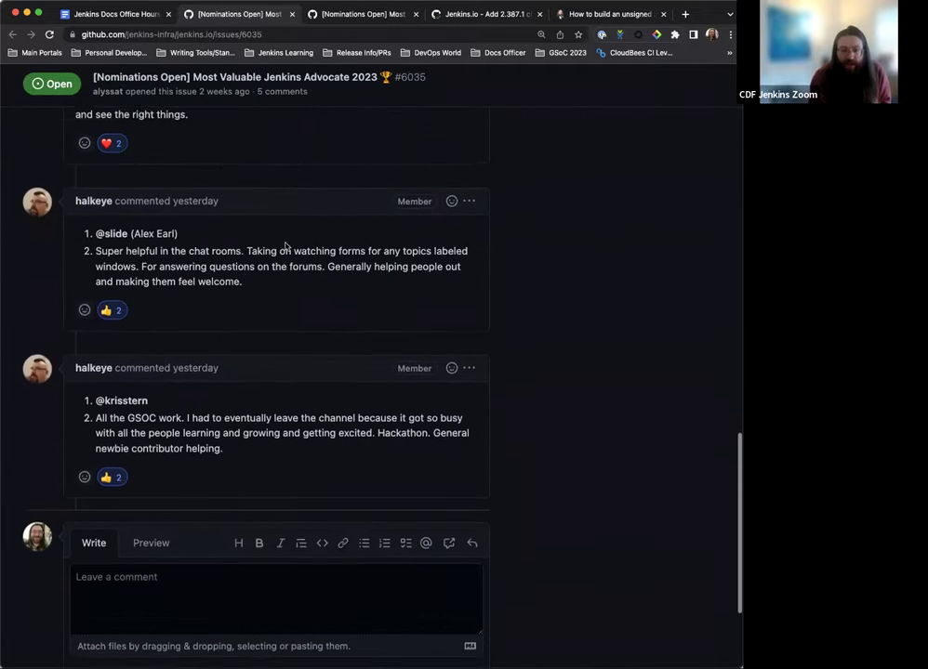
scroll(289, 236, up, 1)
scroll(290, 236, up, 15)
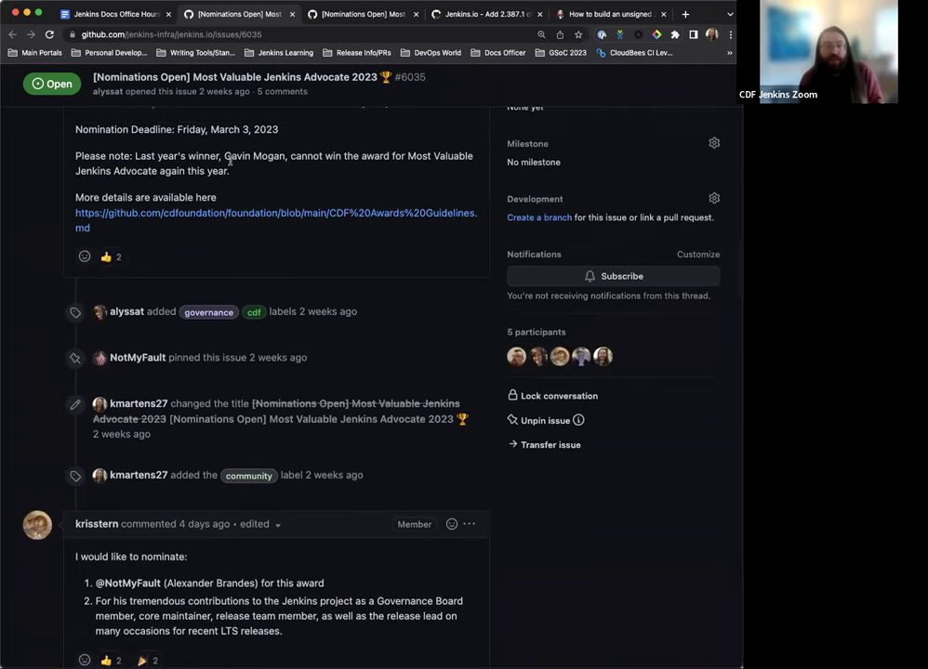
scroll(247, 173, up, 3)
scroll(248, 173, up, 3)
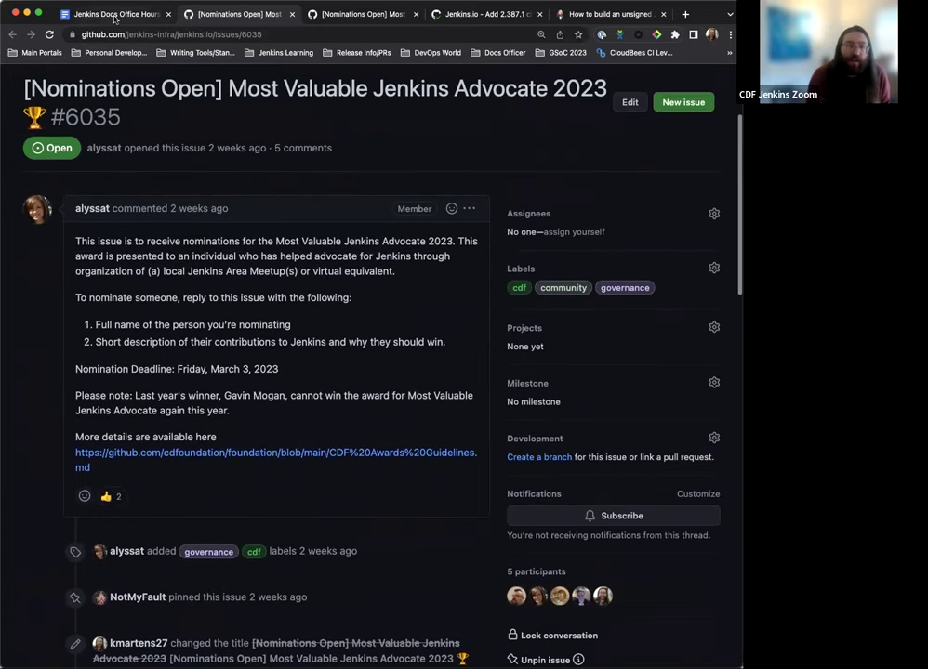
- Return to the agenda document and review the Jenkins awards nomination rules and the 2023 nomination and voting timeline
key(ctrl+shift+Tab)
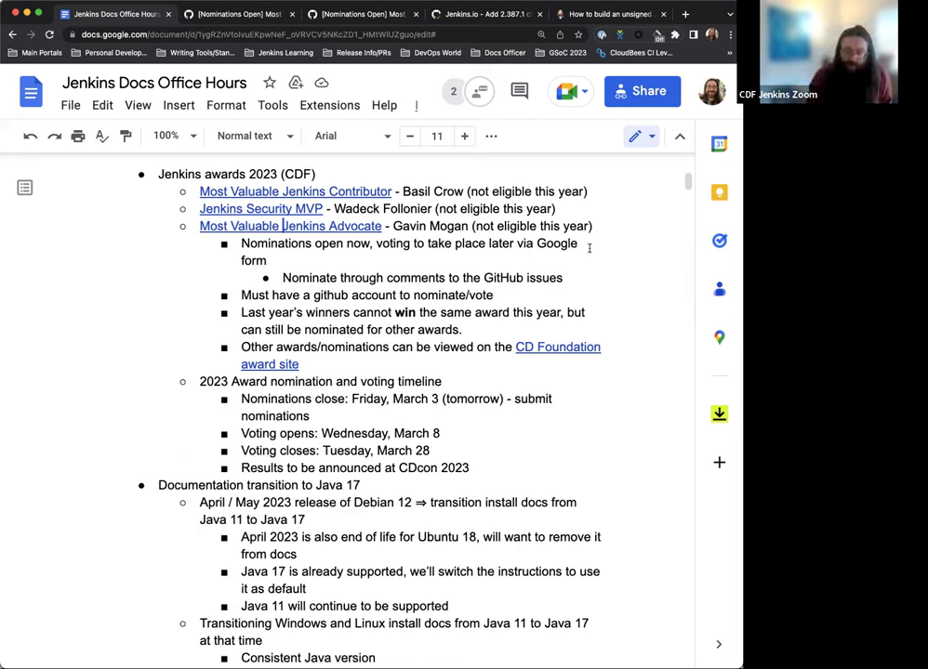
scroll(332, 329, down, 1)
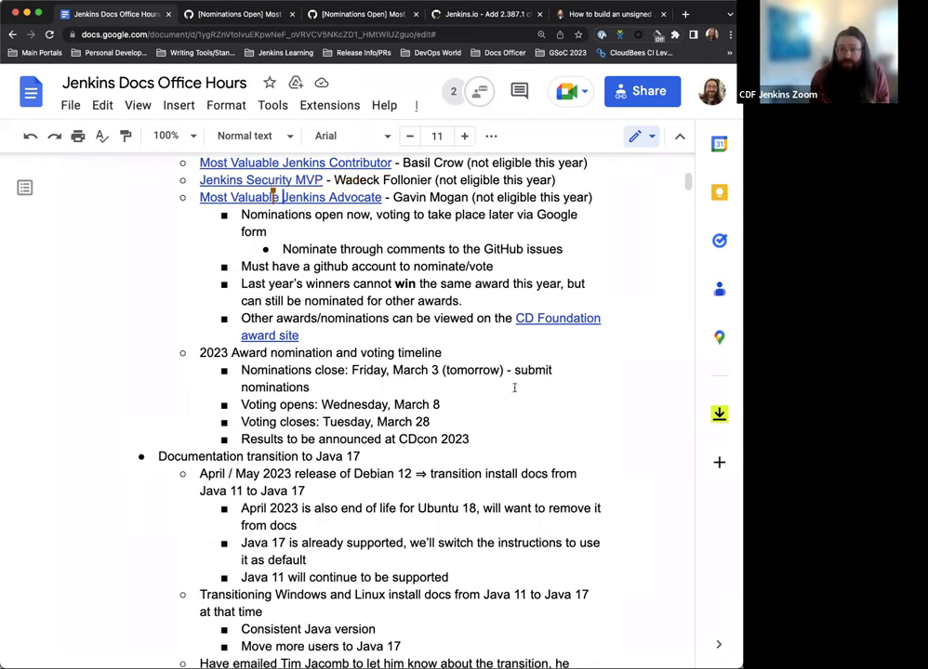
scroll(372, 354, up, 1)
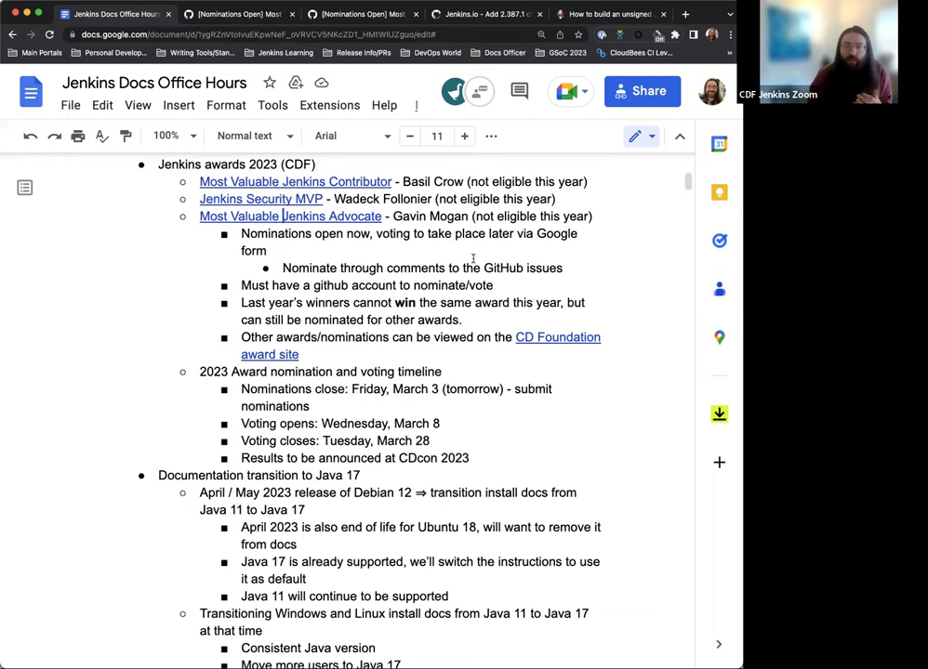
scroll(316, 240, up, 1)
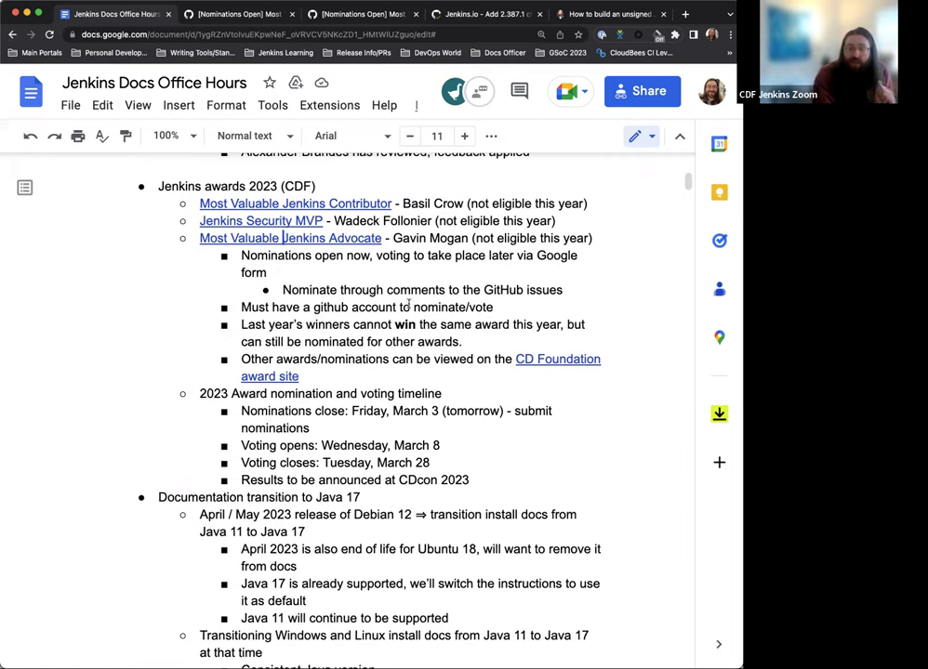